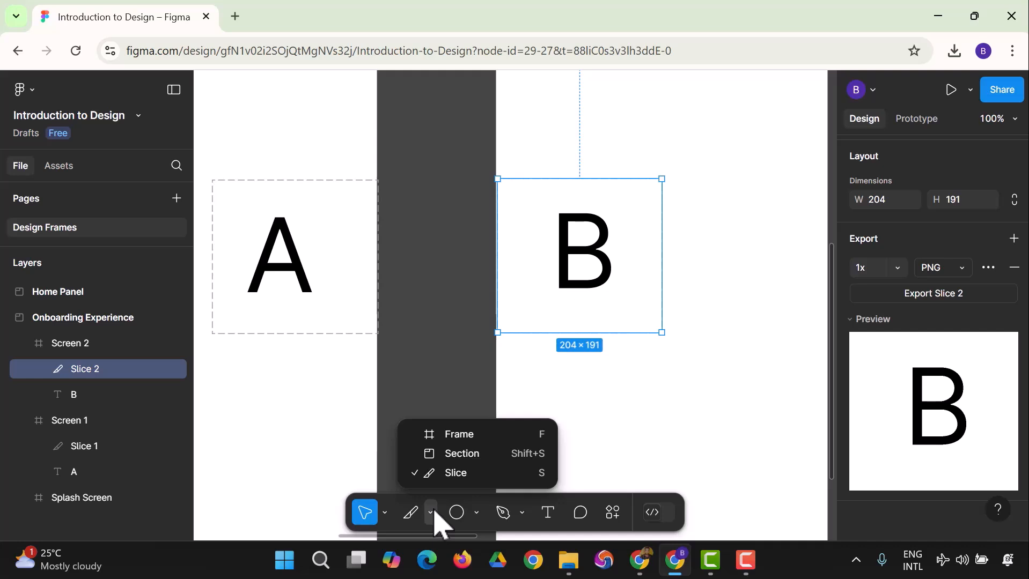
# Step: Place a 100 × 100 ellipse on the empty canvas below the Home Panel section
pyautogui.click(477, 514)
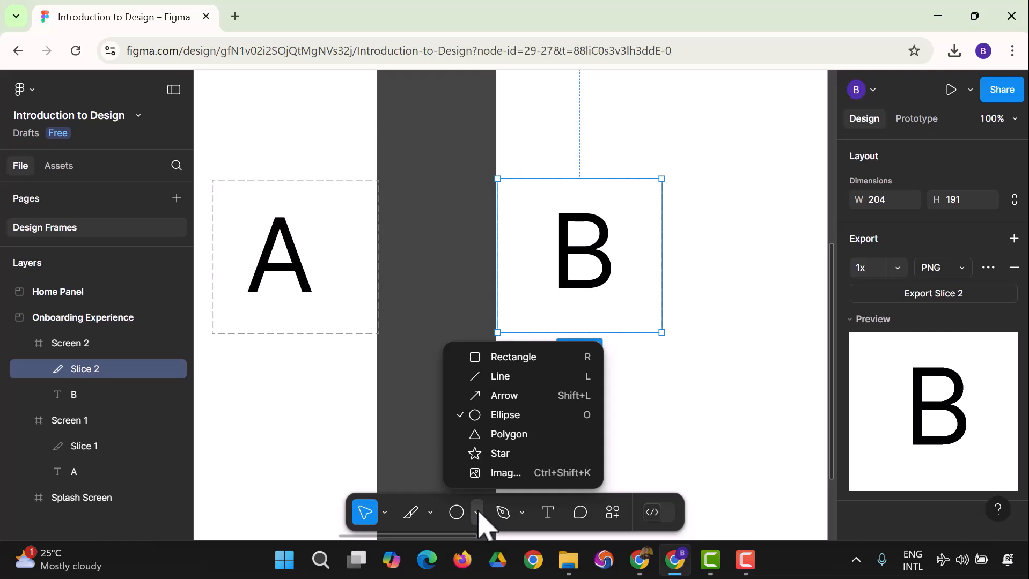
pyautogui.click(458, 514)
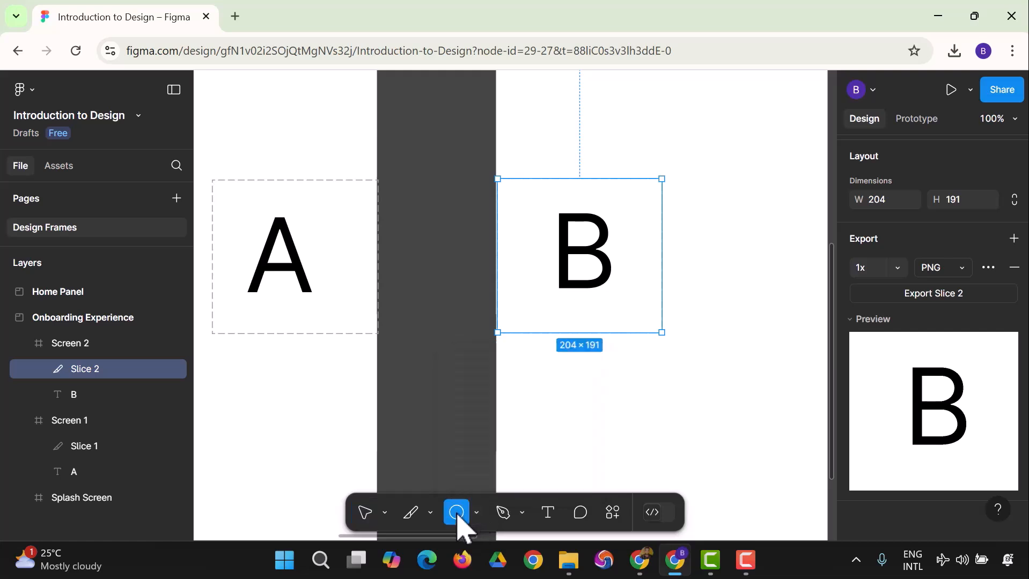
pyautogui.click(999, 119)
pyautogui.click(919, 212)
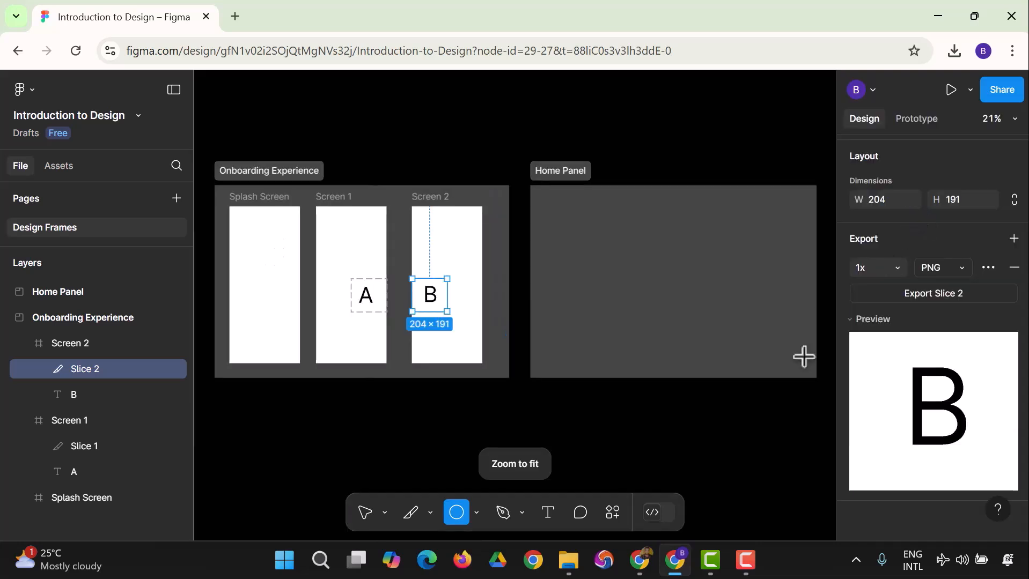
pyautogui.click(722, 433)
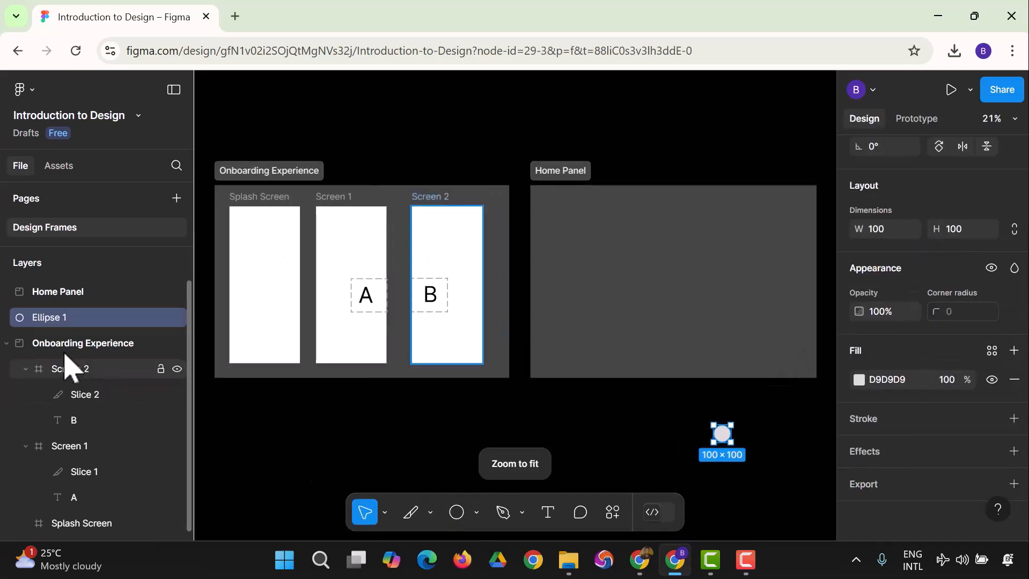
# Step: Collapse the Onboarding Experience section's layers and add a new page named "Shape Tool"
pyautogui.click(11, 344)
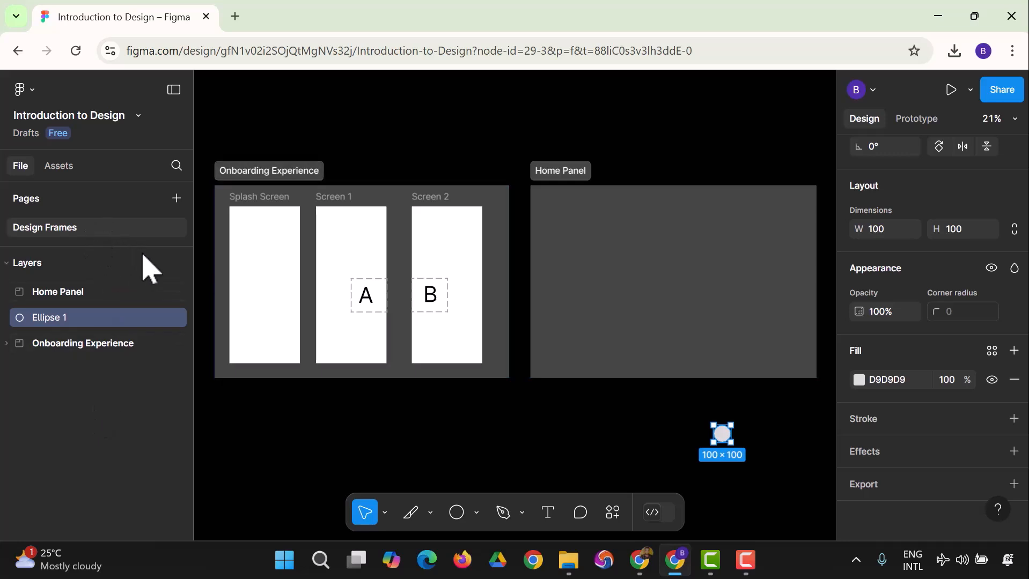
pyautogui.click(178, 206)
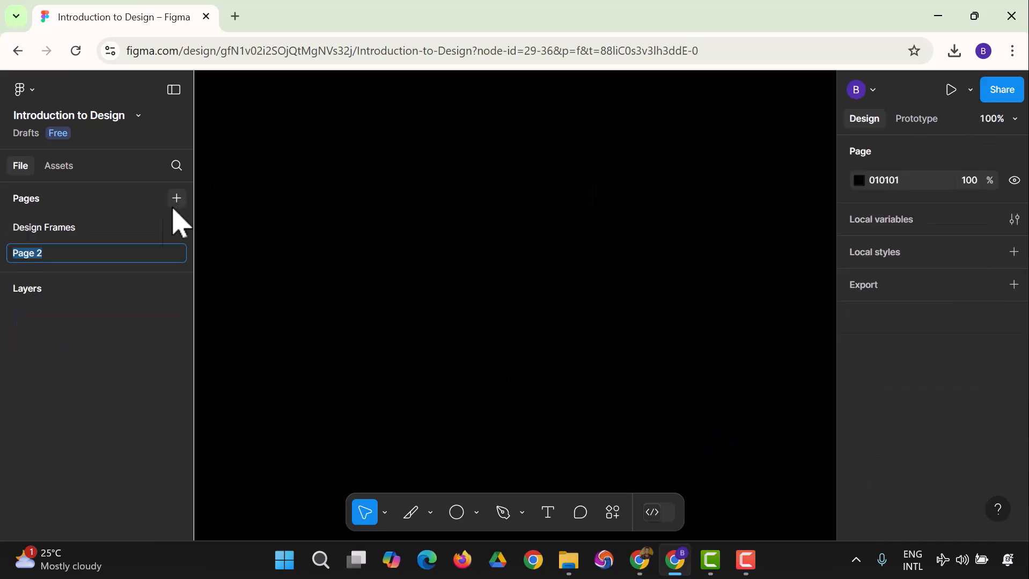
pyautogui.write('Shape Tool')
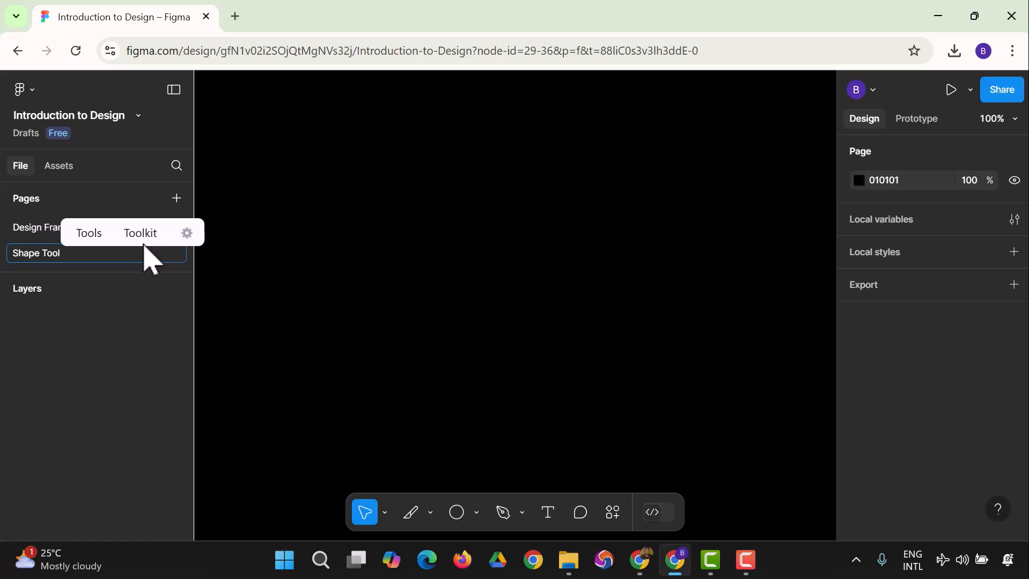
pyautogui.press('Return')
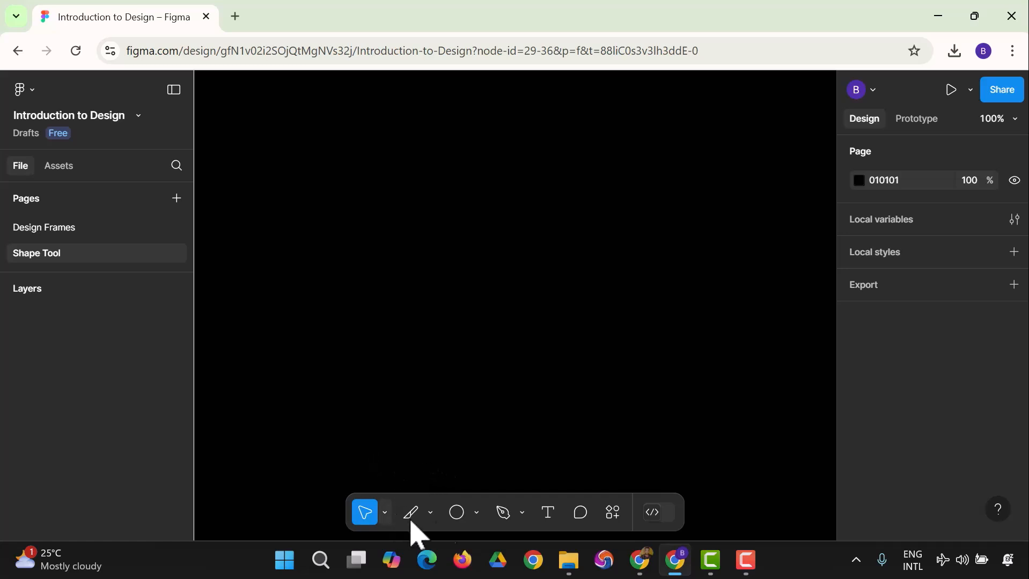
# Step: Draw a rectangle about 242 × 253 in the upper-left area of the empty canvas
pyautogui.click(477, 514)
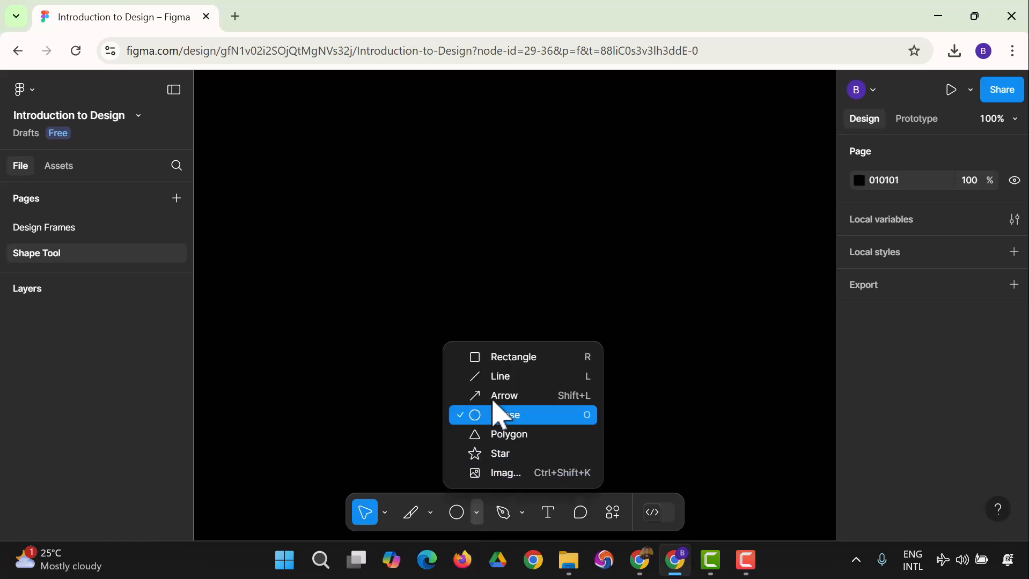
pyautogui.click(505, 357)
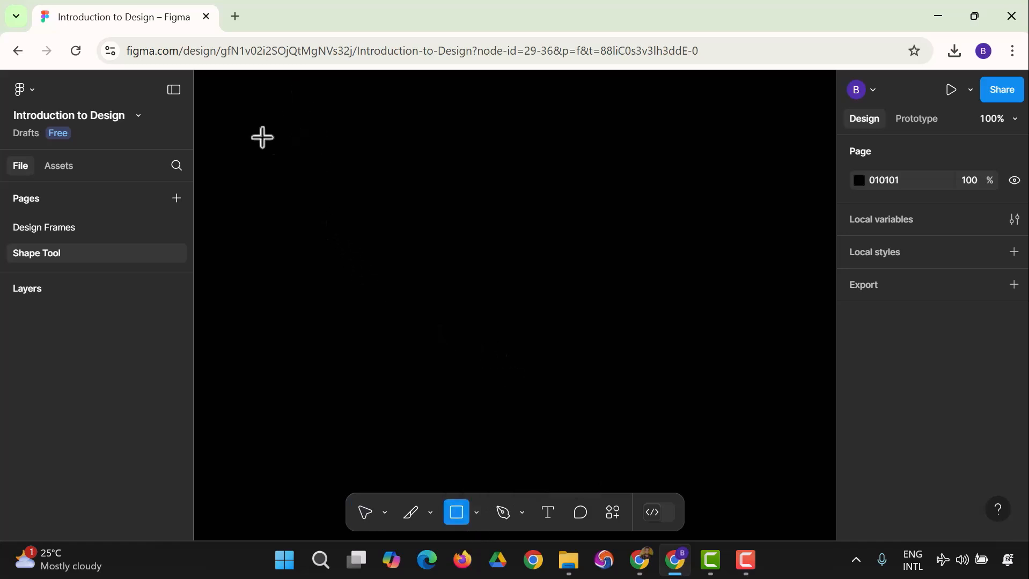
pyautogui.moveTo(257, 131); pyautogui.dragTo(453, 335)
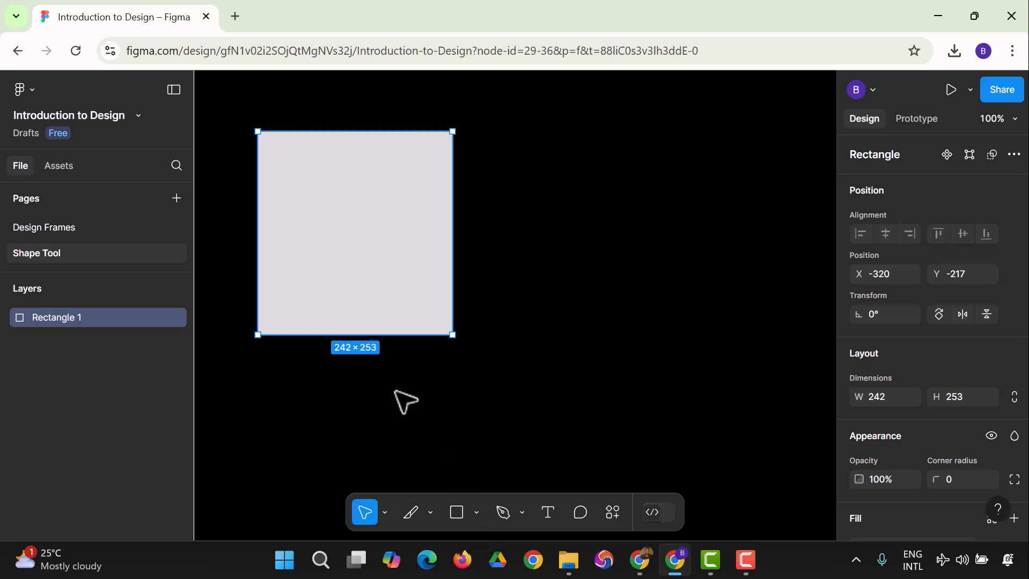
# Step: Draw a diagonal line about 361 long, rising to the right from below the rectangle's lower-right corner
pyautogui.click(477, 514)
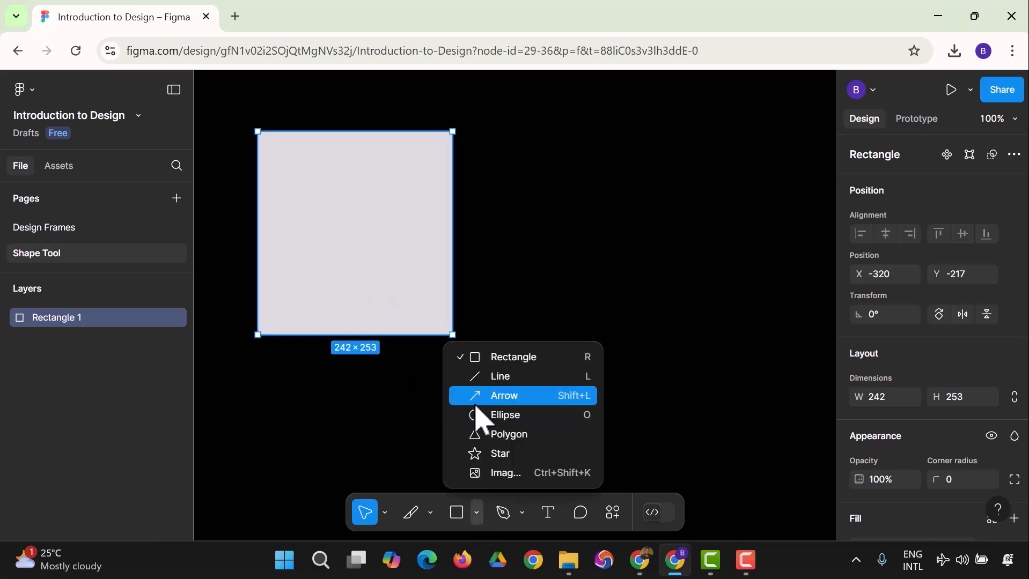
pyautogui.click(485, 377)
pyautogui.moveTo(436, 412); pyautogui.dragTo(660, 225)
# Step: Draw an arrow below the line, running roughly parallel to it and pointing up to the right
pyautogui.click(486, 514)
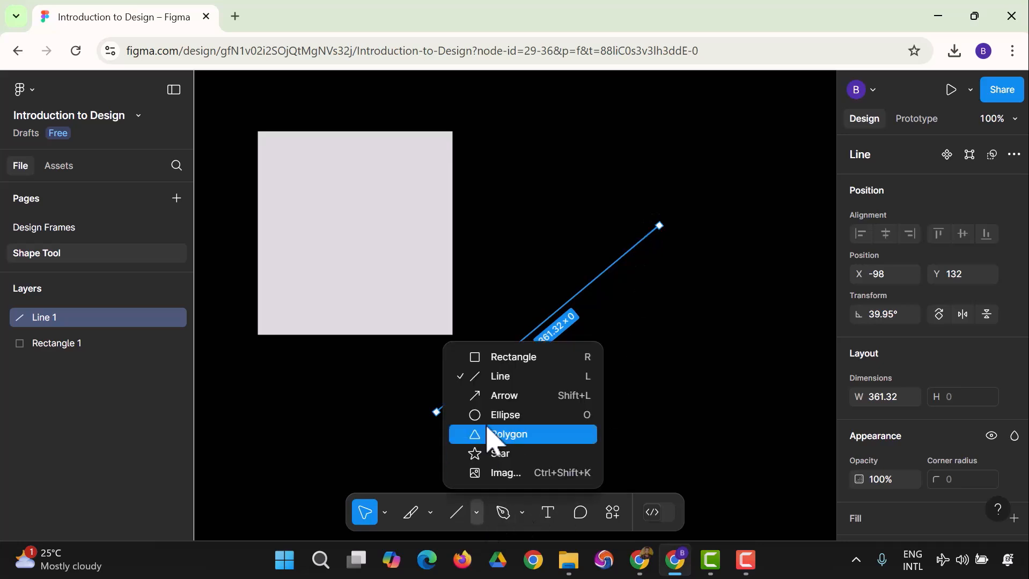
pyautogui.click(497, 397)
pyautogui.moveTo(511, 464); pyautogui.dragTo(704, 278)
pyautogui.click(682, 415)
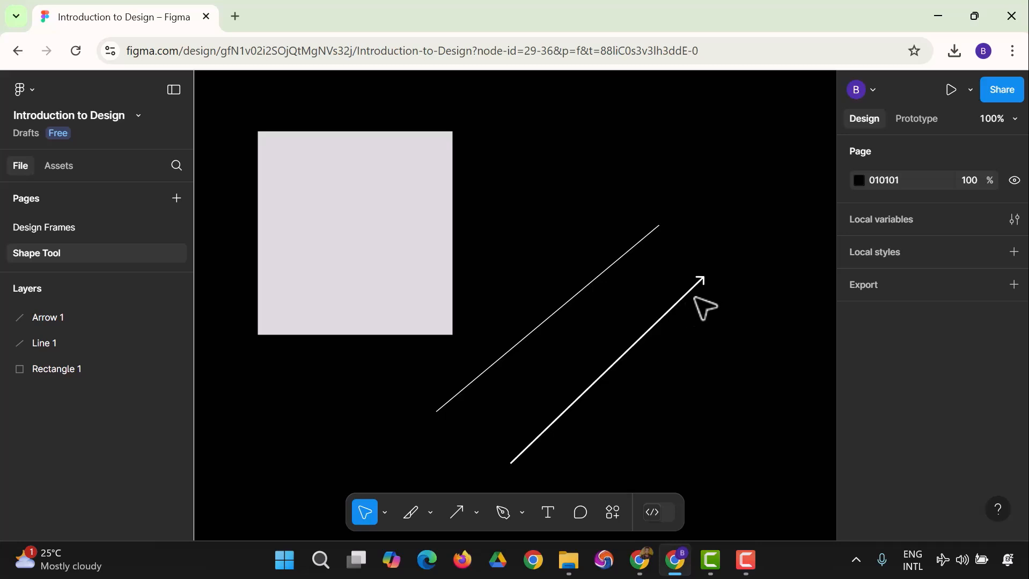
# Step: Draw a nearly circular ellipse about 178 × 180 and move it right to the upper end of the diagonal line
pyautogui.click(477, 515)
pyautogui.click(506, 416)
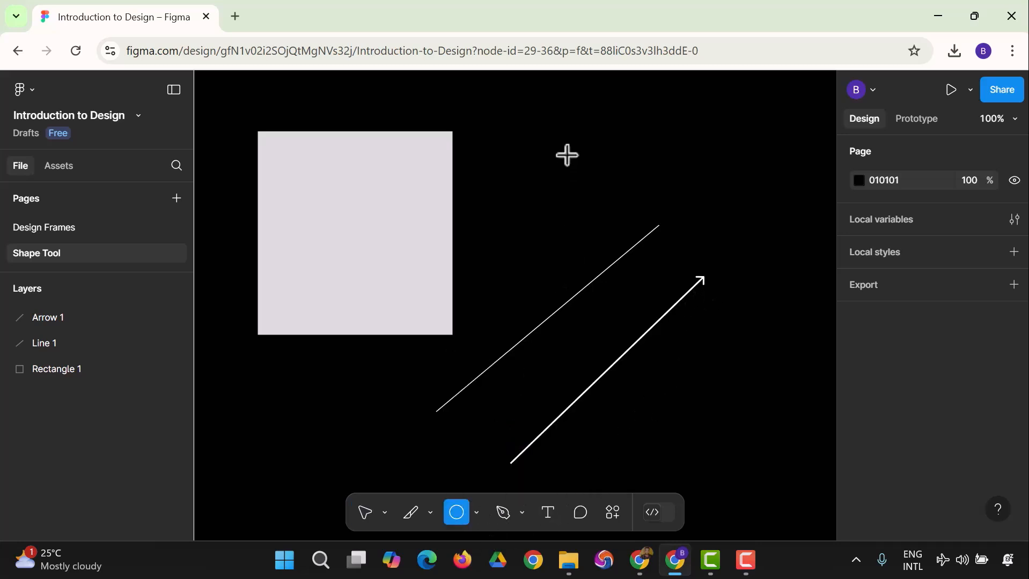
pyautogui.moveTo(560, 96)
pyautogui.mouseDown()
pyautogui.moveTo(705, 202)
pyautogui.moveTo(704, 241)
pyautogui.mouseUp()
pyautogui.moveTo(645, 197); pyautogui.dragTo(709, 200)
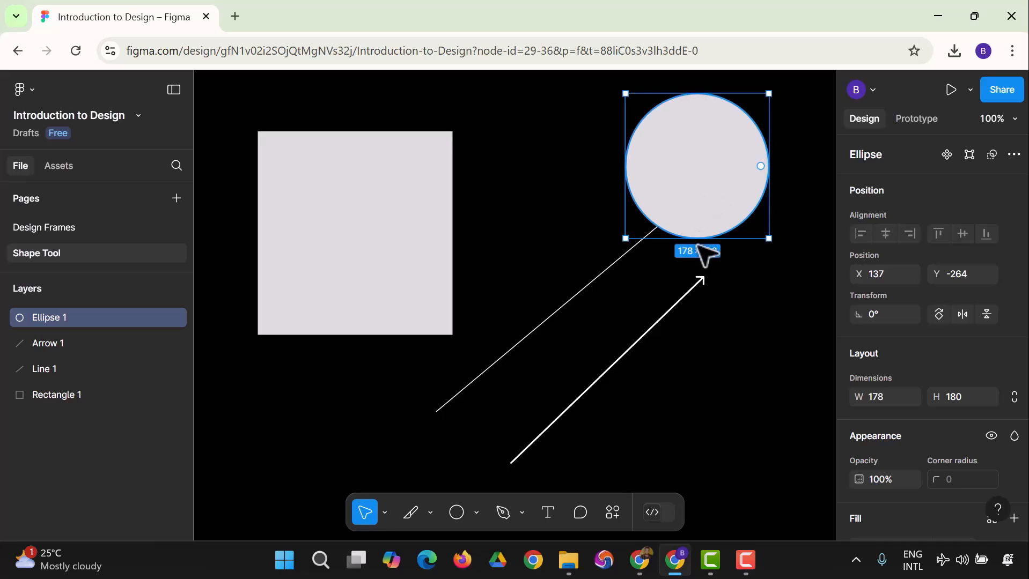
pyautogui.click(715, 389)
# Step: Draw a triangle with the Polygon tool and move it between the rectangle and the circle
pyautogui.click(479, 515)
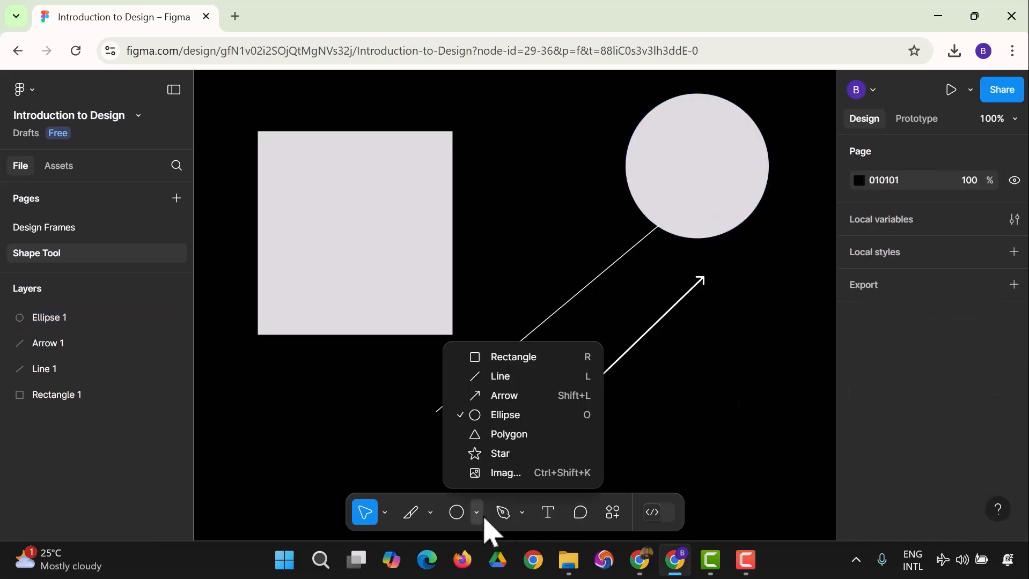
pyautogui.click(508, 438)
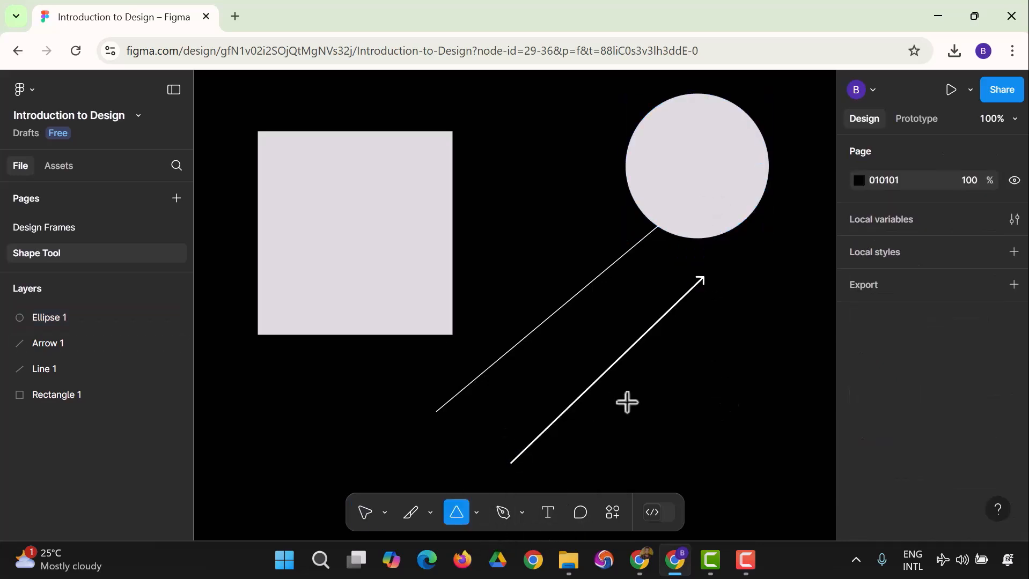
pyautogui.moveTo(671, 357); pyautogui.dragTo(789, 480)
pyautogui.click(788, 521)
pyautogui.moveTo(742, 455); pyautogui.dragTo(552, 236)
pyautogui.click(690, 418)
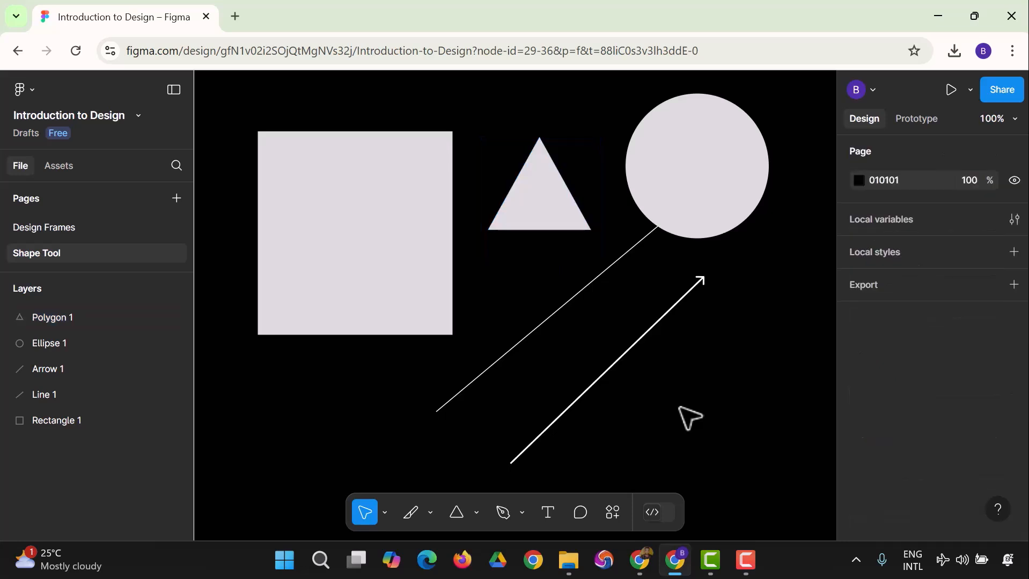
# Step: Draw a five-pointed star about 199 × 164 to the right of the arrow, below the circle
pyautogui.click(523, 514)
pyautogui.click(522, 515)
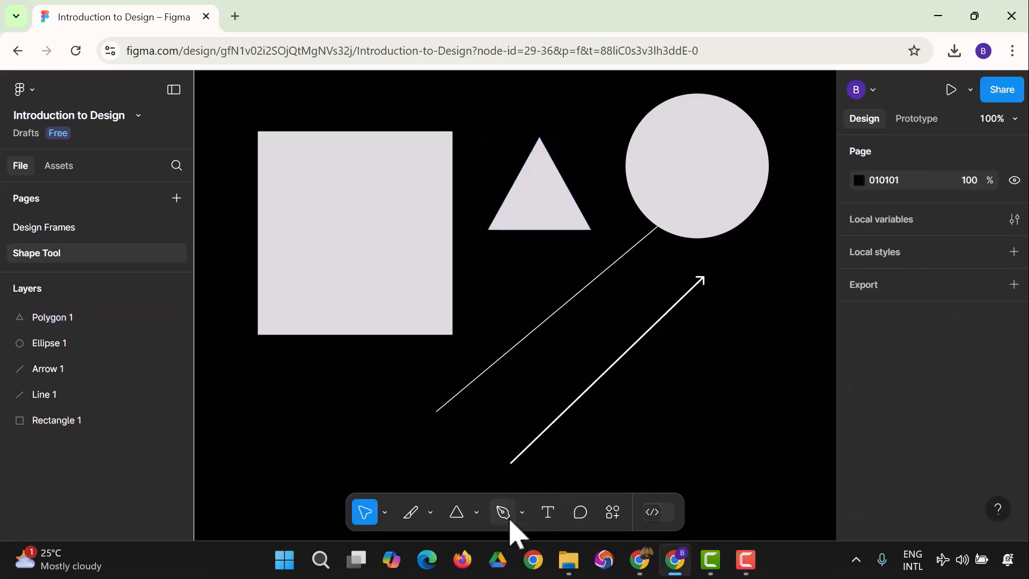
pyautogui.click(477, 513)
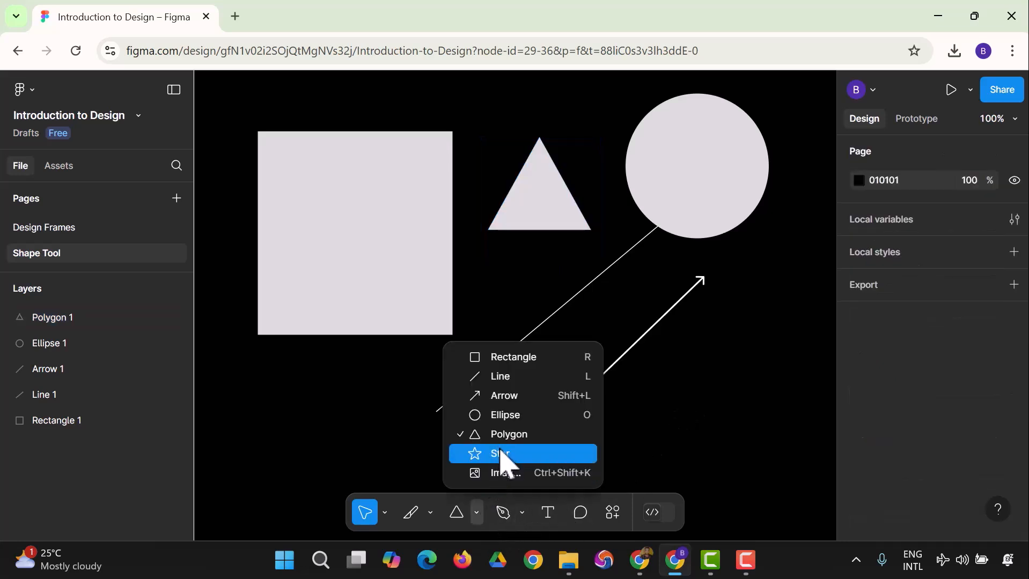
pyautogui.click(499, 454)
pyautogui.moveTo(721, 326)
pyautogui.mouseDown()
pyautogui.moveTo(799, 440)
pyautogui.moveTo(823, 444)
pyautogui.moveTo(794, 457)
pyautogui.mouseUp()
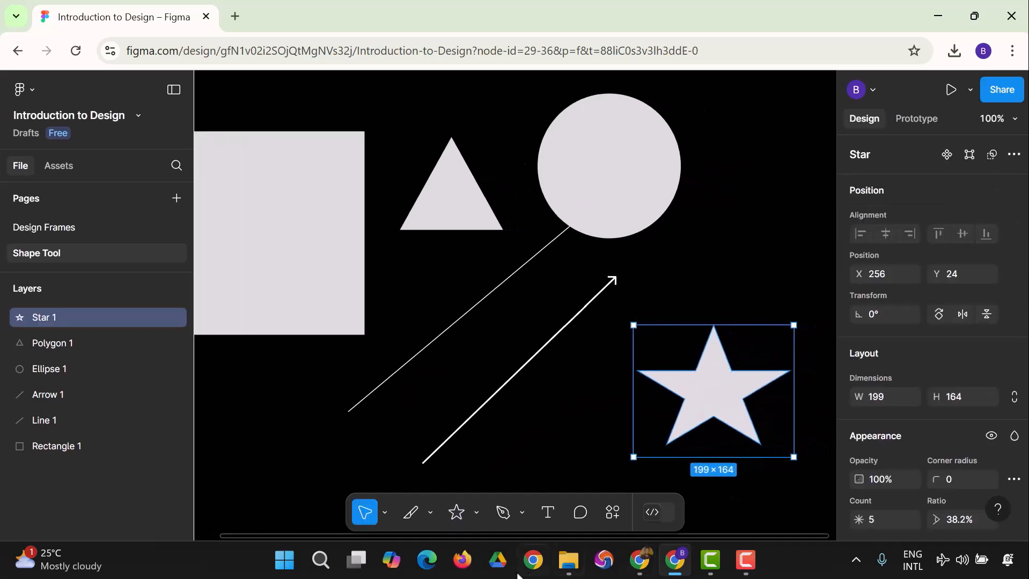
# Step: Import the image _MG_0014 from the Pictures folder and place it at full size below the rectangle
pyautogui.click(476, 514)
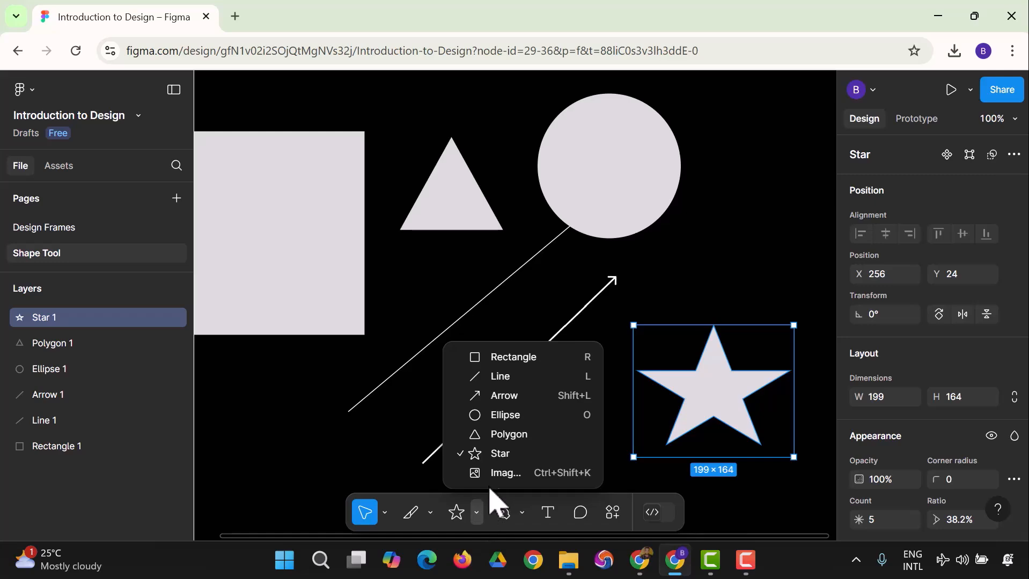
pyautogui.click(499, 473)
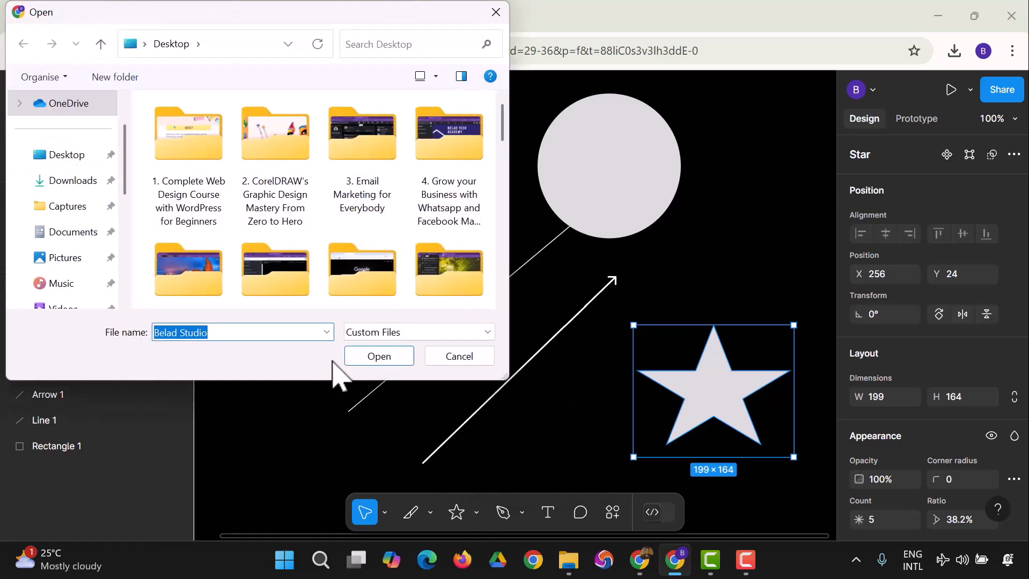
pyautogui.click(81, 207)
pyautogui.scroll(-5, 248, 205)
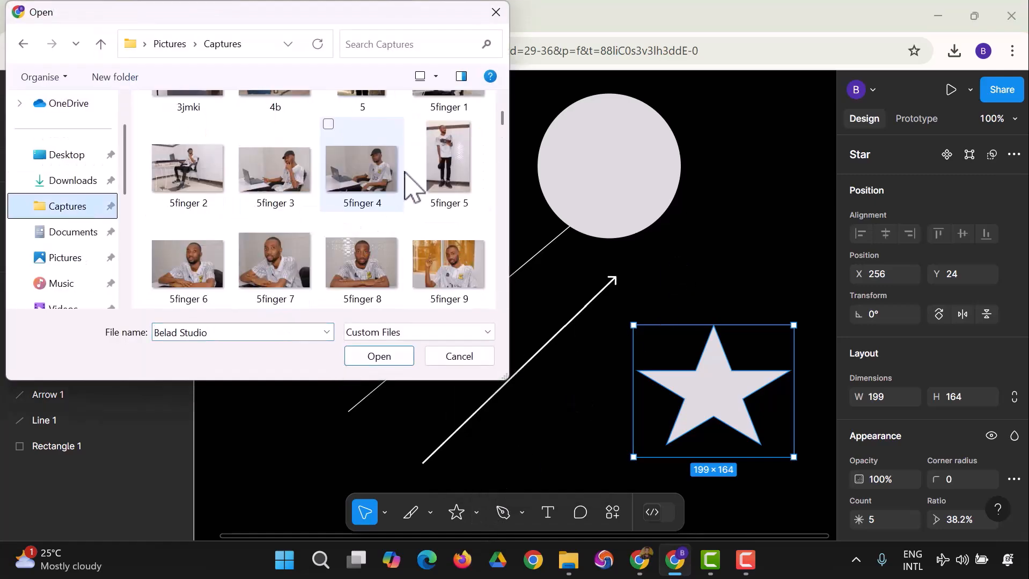
pyautogui.click(83, 258)
pyautogui.scroll(5, 268, 231)
pyautogui.click(279, 268)
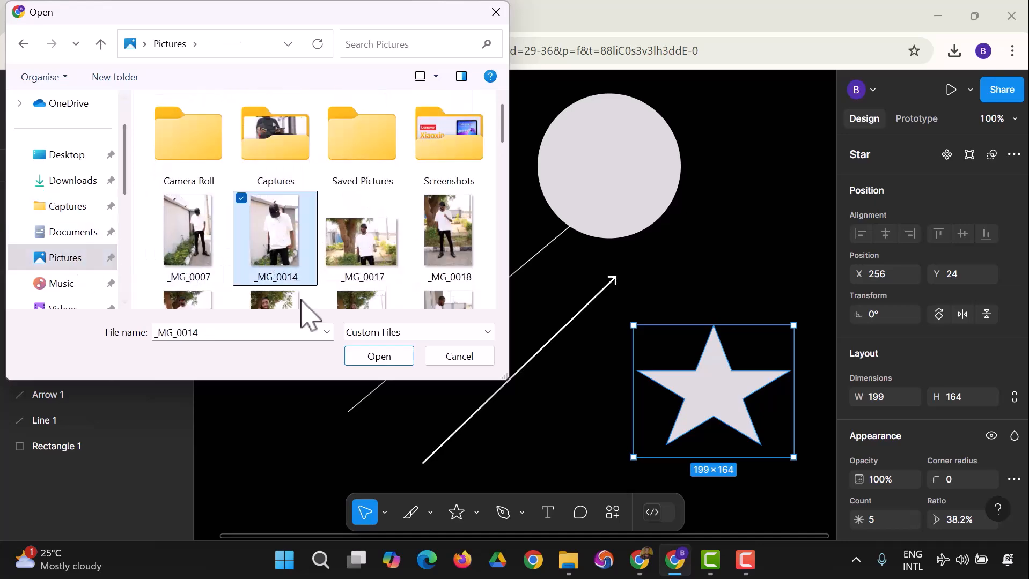
pyautogui.click(378, 357)
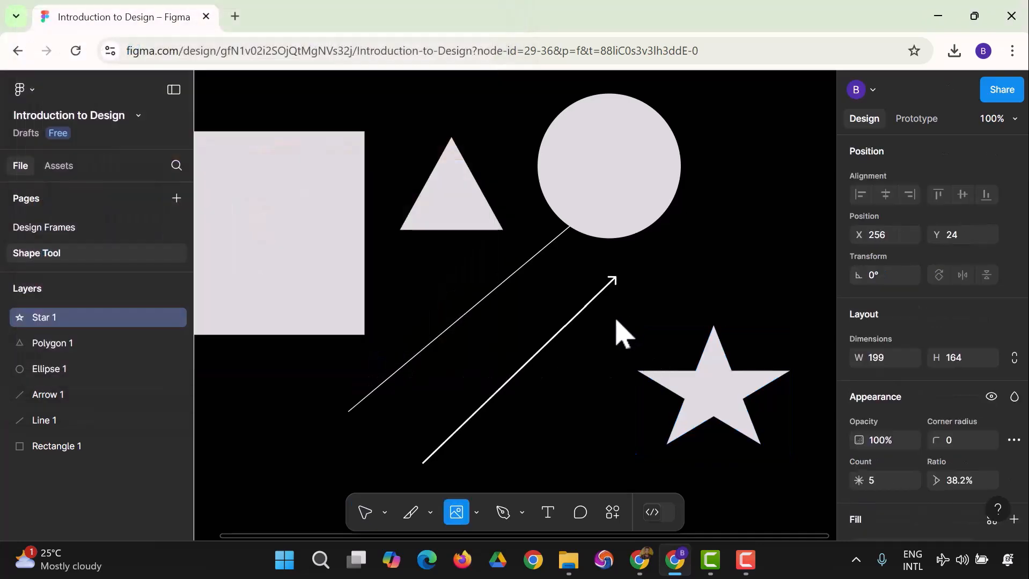
pyautogui.scroll(-1, 253, 401)
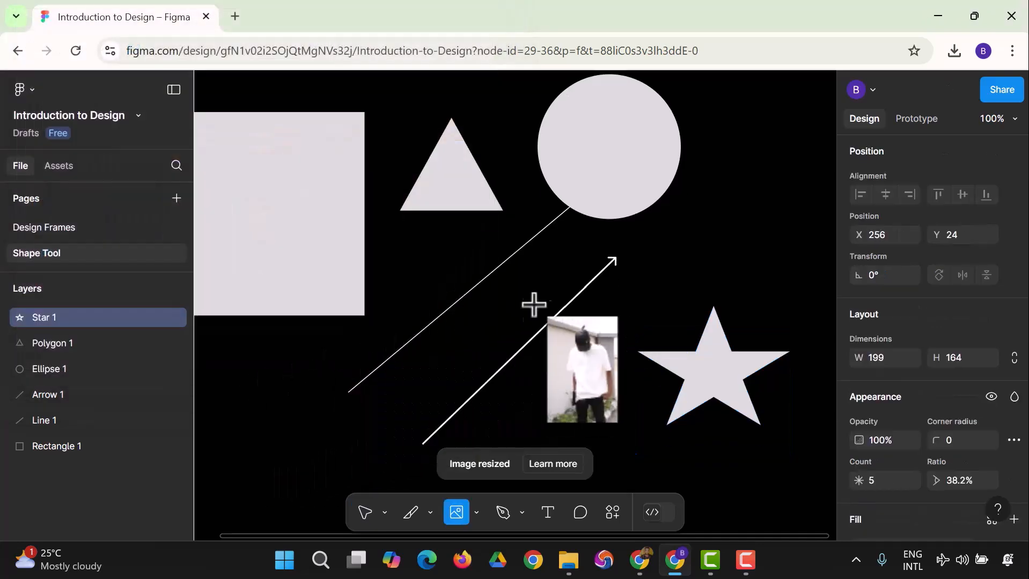
pyautogui.click(260, 369)
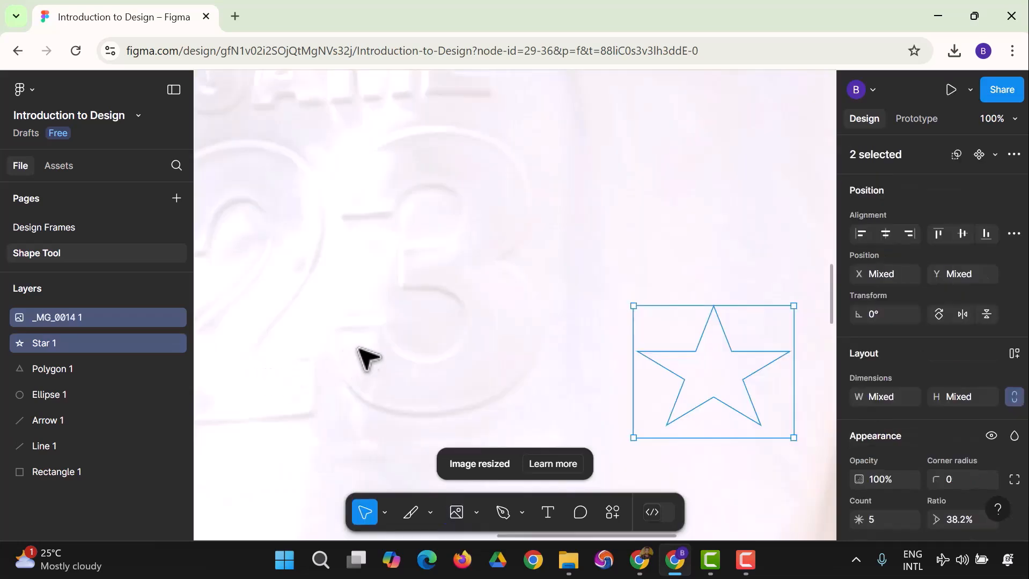
# Step: Shrink the oversized image to about 300 × 302 and position it to the right of the drawn shapes
pyautogui.click(1014, 120)
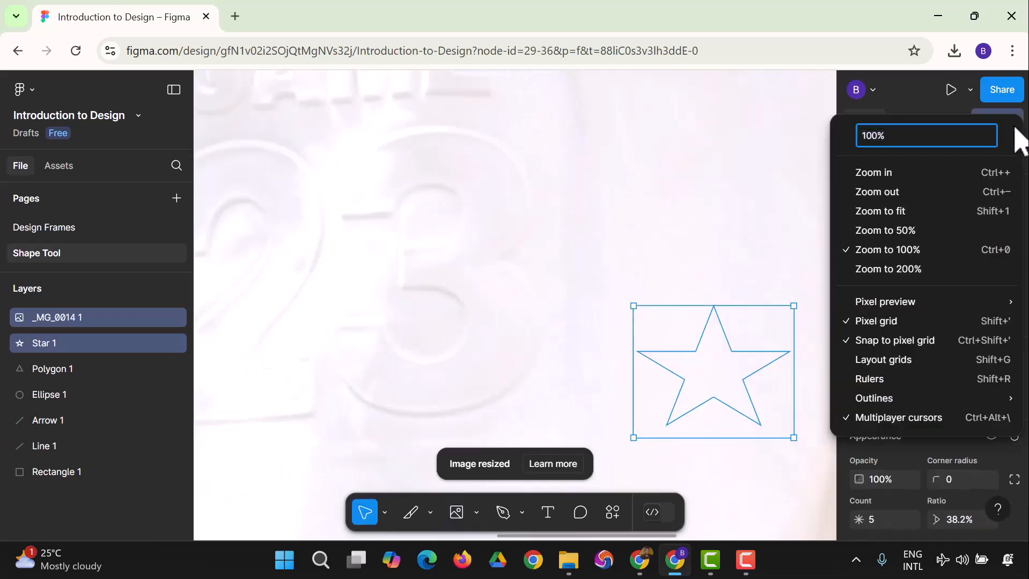
pyautogui.click(894, 213)
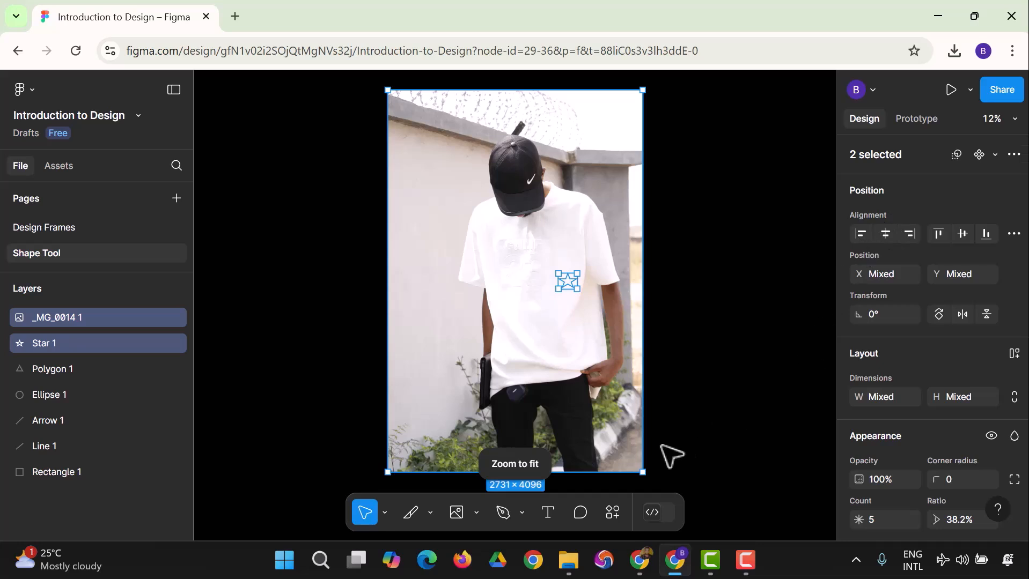
pyautogui.moveTo(642, 473); pyautogui.dragTo(609, 262)
pyautogui.click(537, 211)
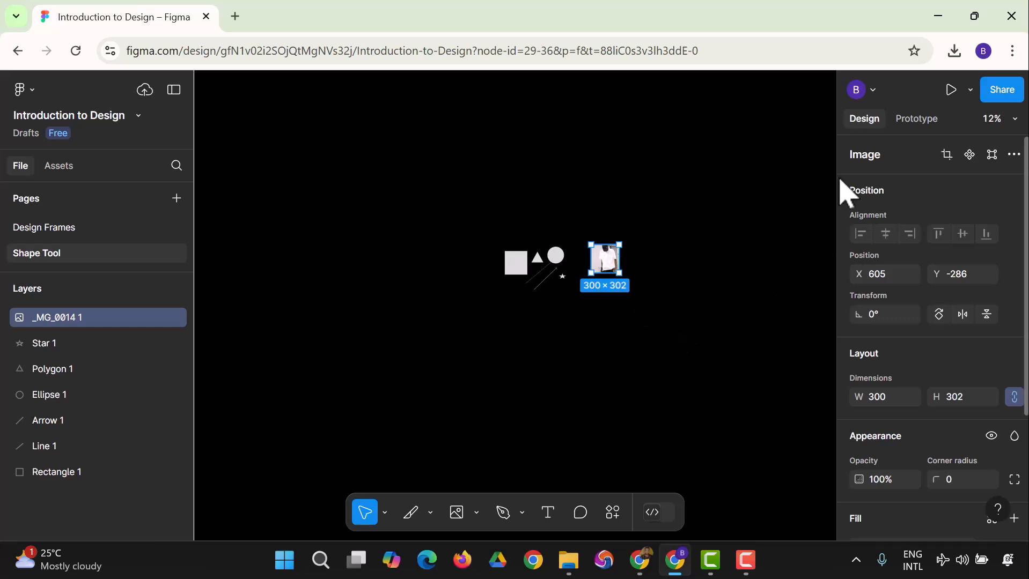
# Step: Fit all the content in view and move the image slightly left and down, closer to the shapes
pyautogui.click(999, 120)
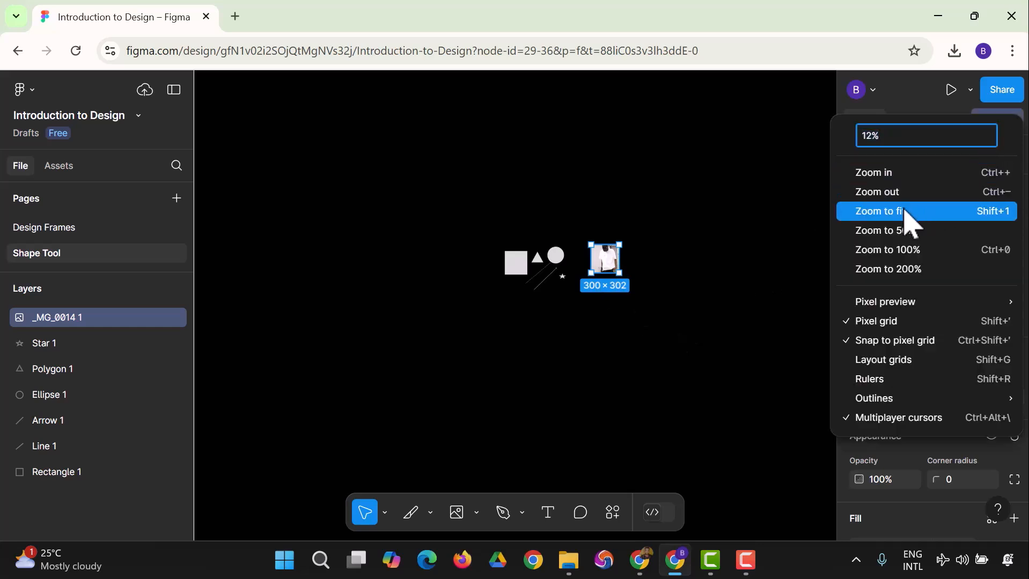
pyautogui.click(905, 215)
pyautogui.moveTo(742, 273); pyautogui.dragTo(680, 306)
pyautogui.click(673, 416)
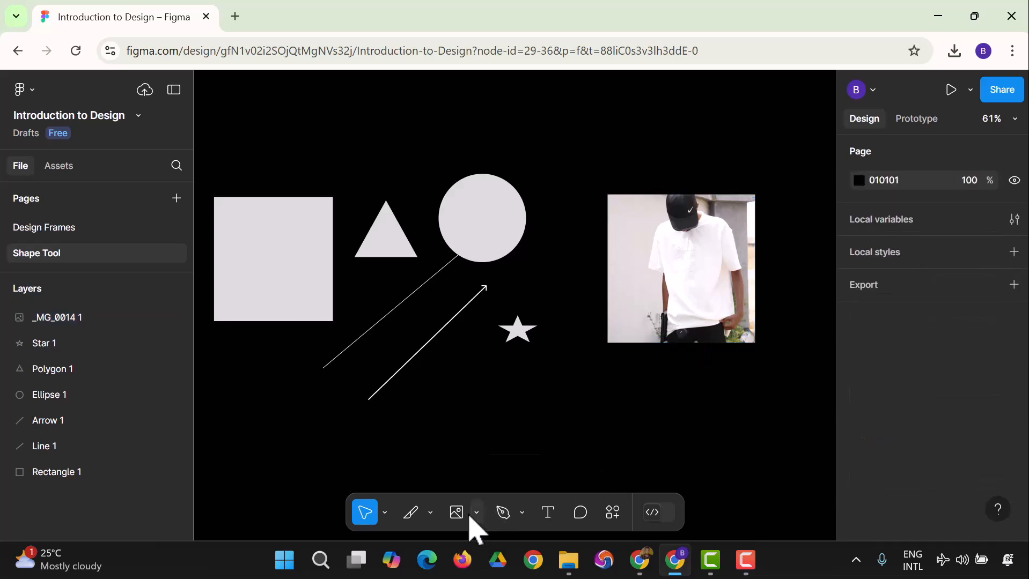
pyautogui.click(472, 515)
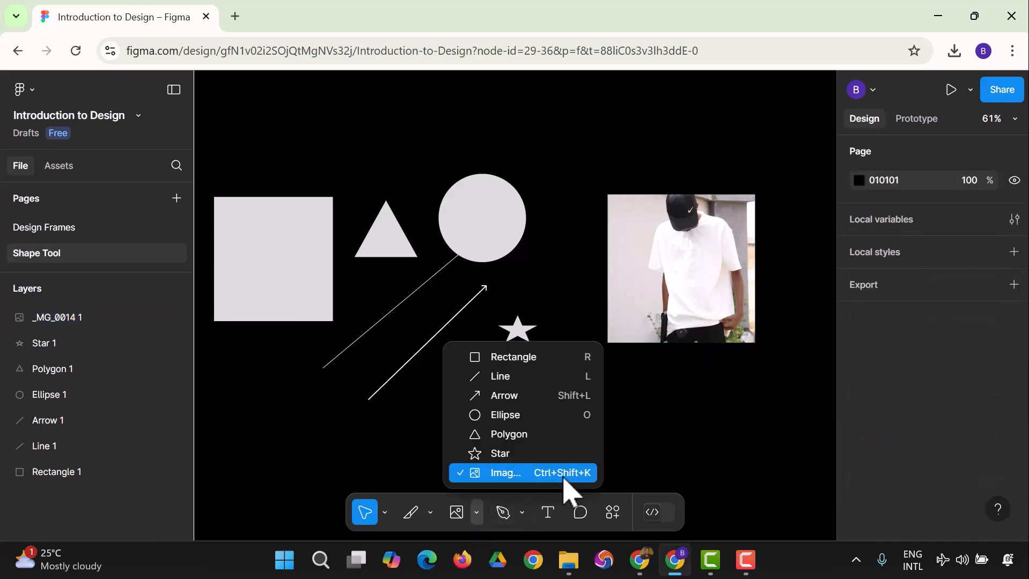
pyautogui.click(686, 467)
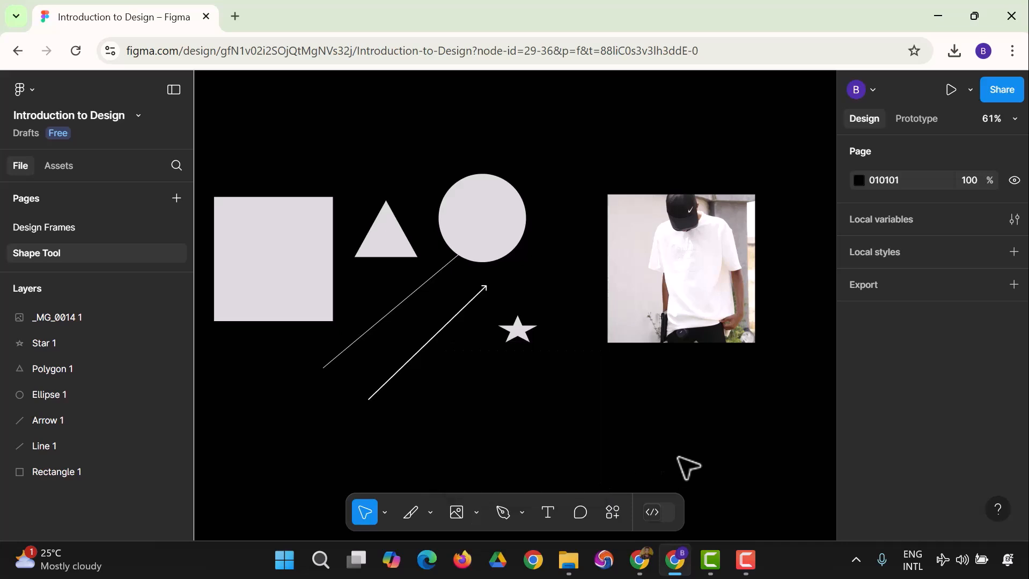
# Step: Place a 100 × 100 slice over the lower part of the rectangle
pyautogui.click(411, 514)
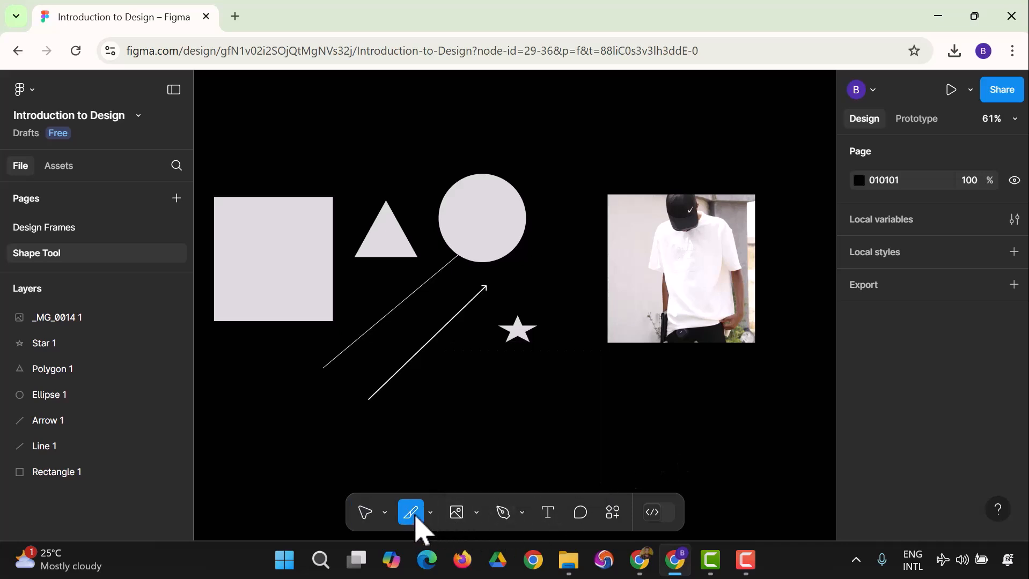
pyautogui.click(456, 514)
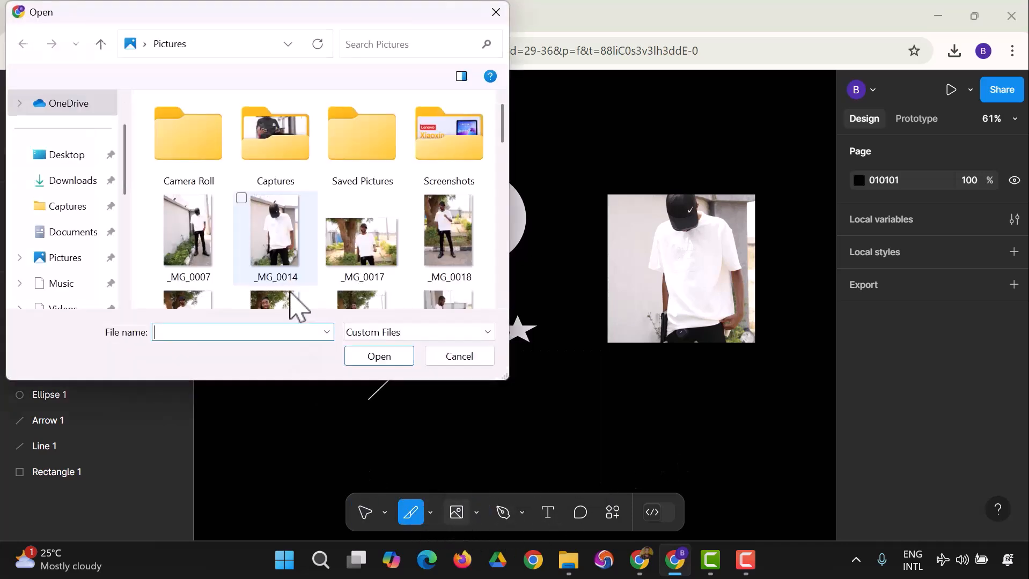
pyautogui.click(496, 12)
pyautogui.click(286, 287)
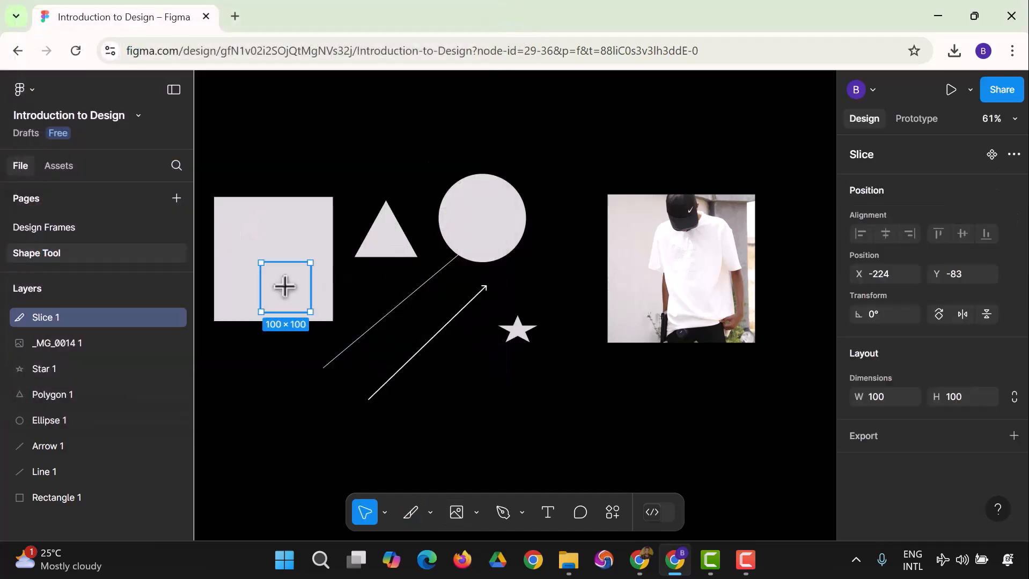
pyautogui.click(335, 398)
# Step: Shorten the rectangle from its lower edge to 242 × 241 and delete the slice
pyautogui.click(285, 282)
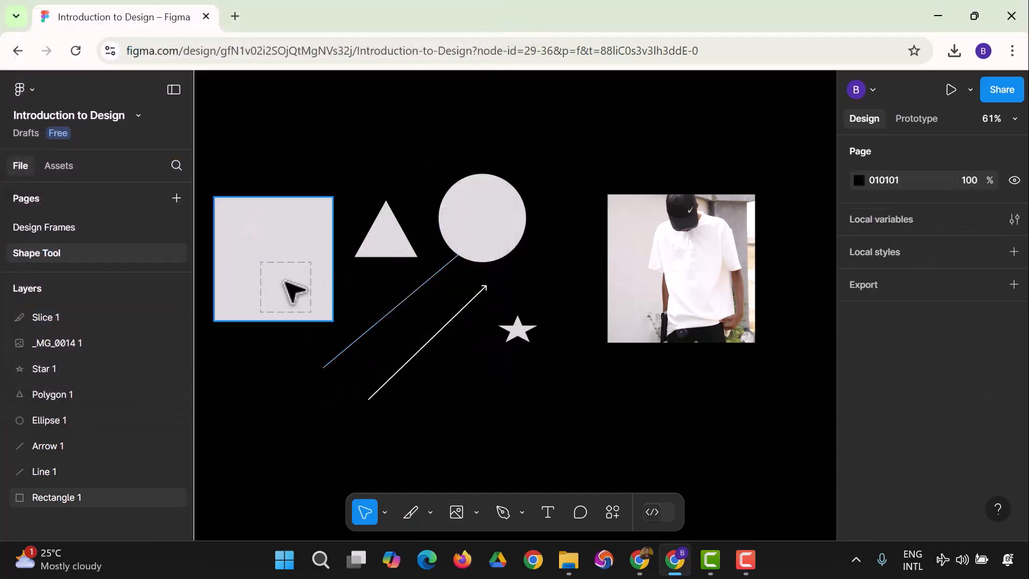
pyautogui.moveTo(310, 321); pyautogui.dragTo(306, 315)
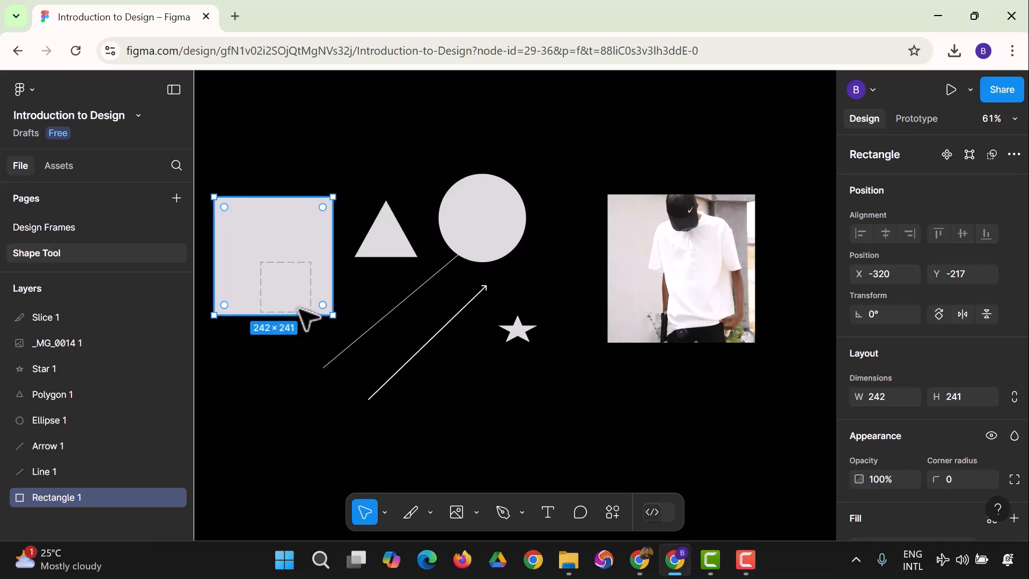
pyautogui.click(302, 440)
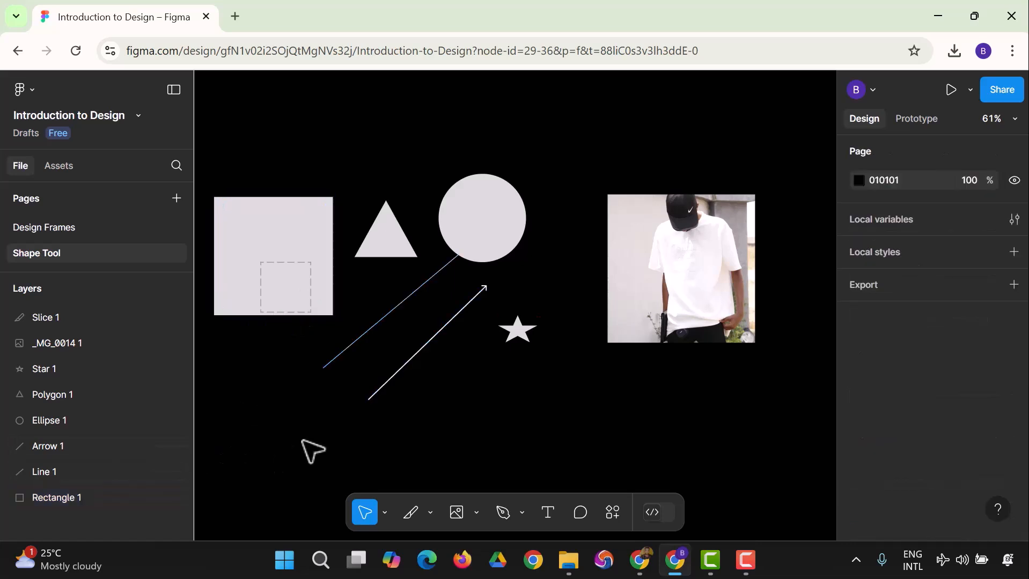
pyautogui.click(66, 321)
pyautogui.press('Delete')
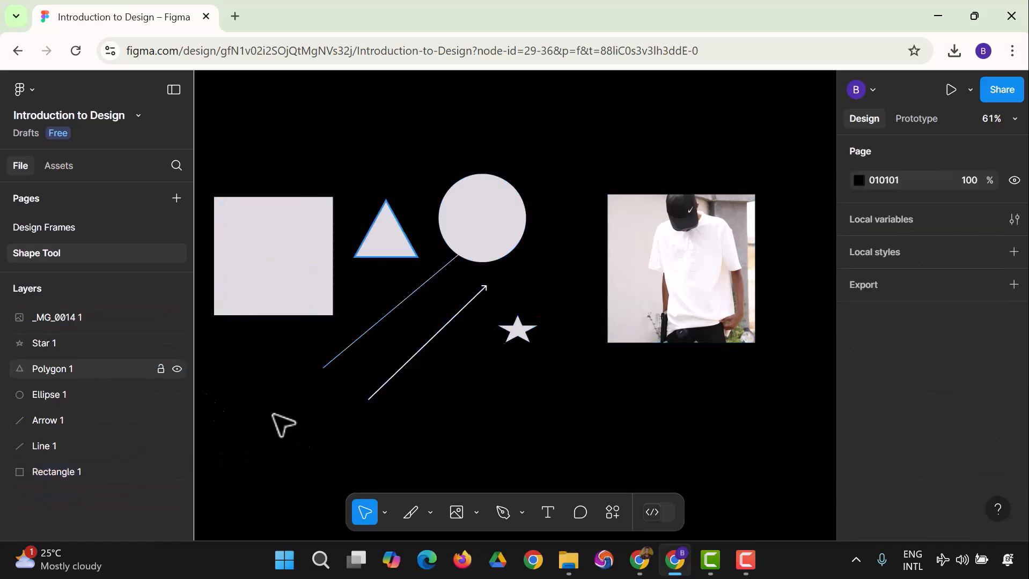
# Step: Look at the rectangle's prototype settings and return to its design properties
pyautogui.click(281, 280)
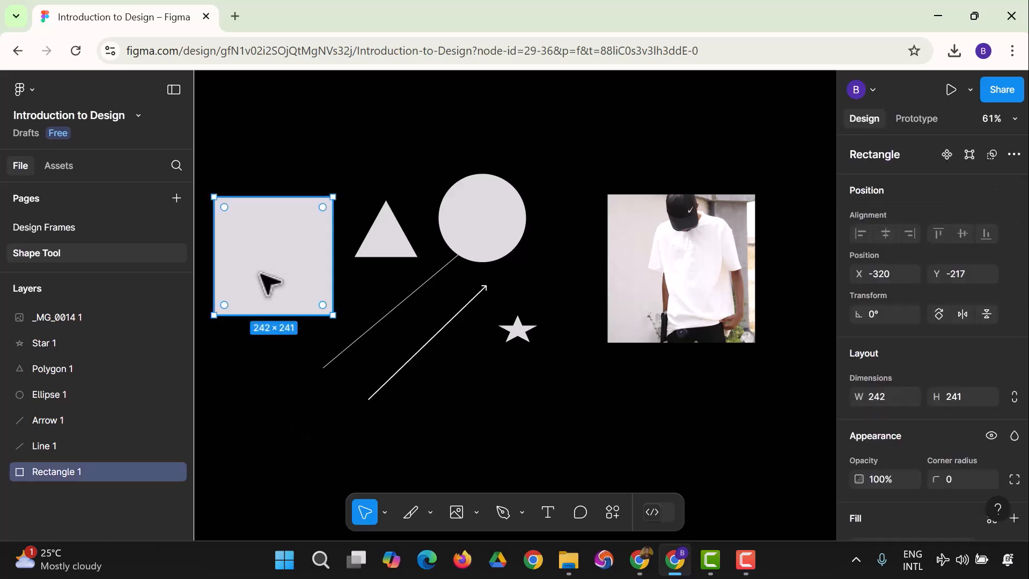
pyautogui.click(902, 121)
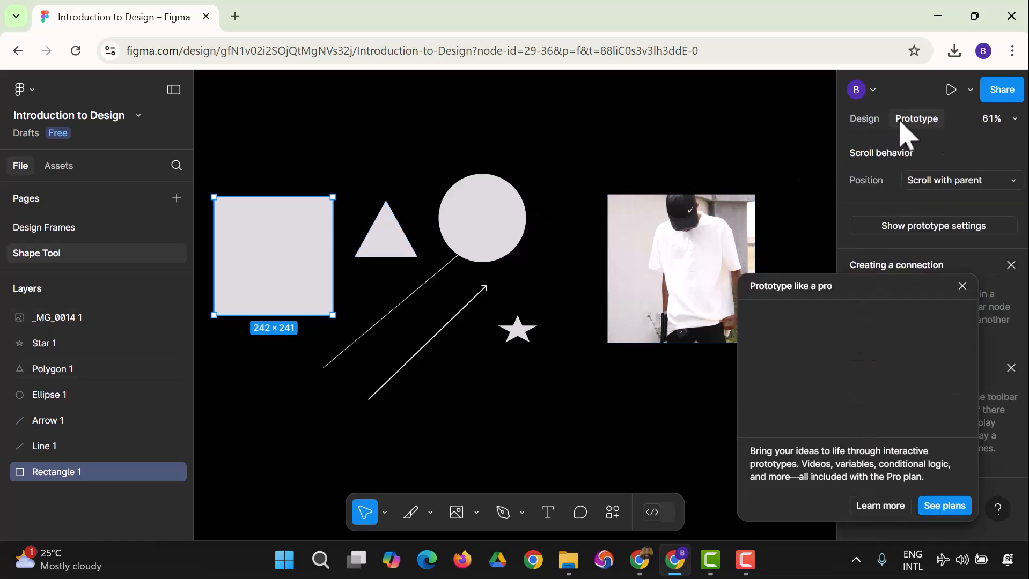
pyautogui.click(853, 124)
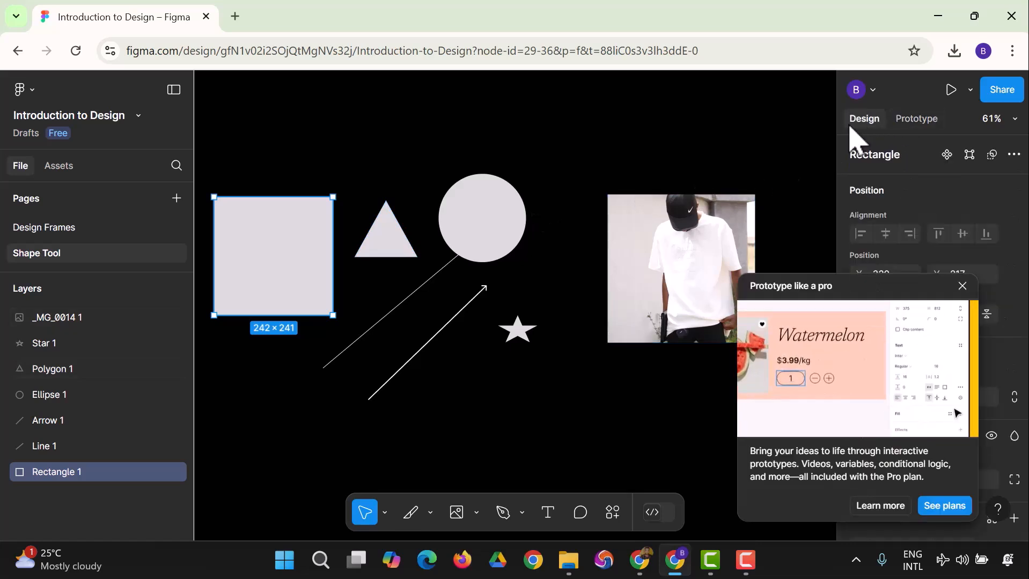
pyautogui.click(962, 287)
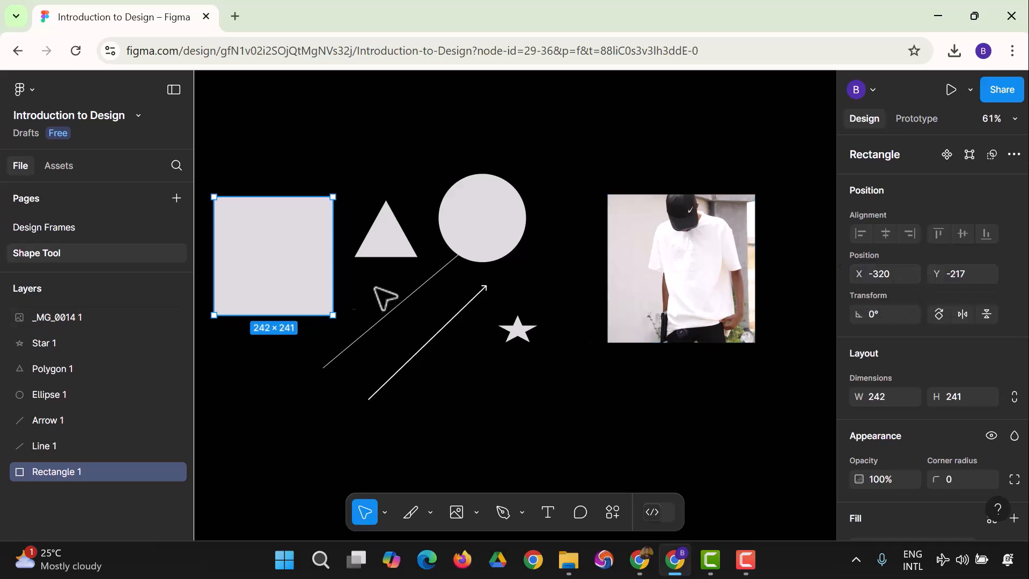
# Step: Move the rectangle up above the triangle, to about X -219, Y -505
pyautogui.moveTo(289, 284)
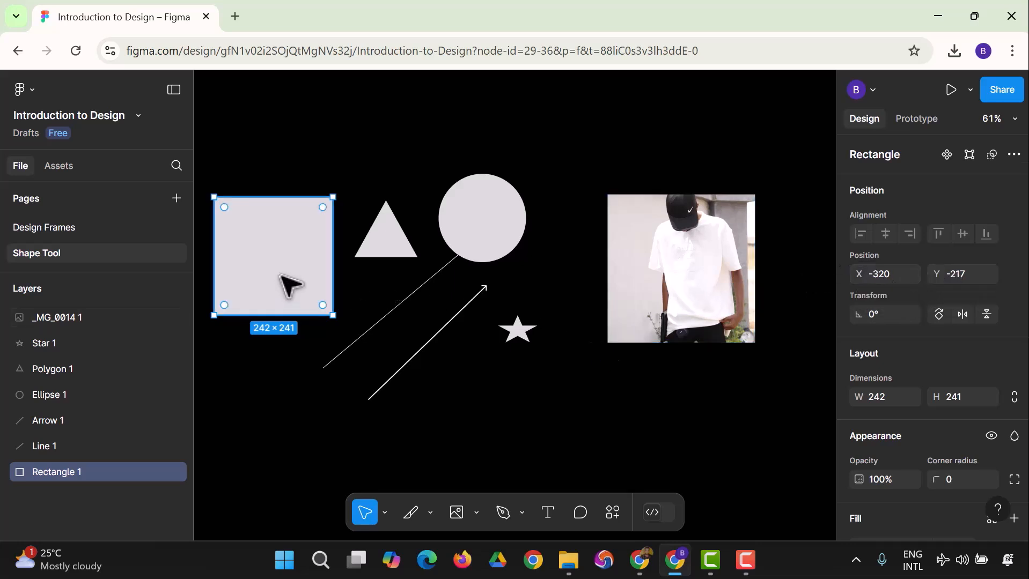
pyautogui.moveTo(290, 285); pyautogui.dragTo(307, 238)
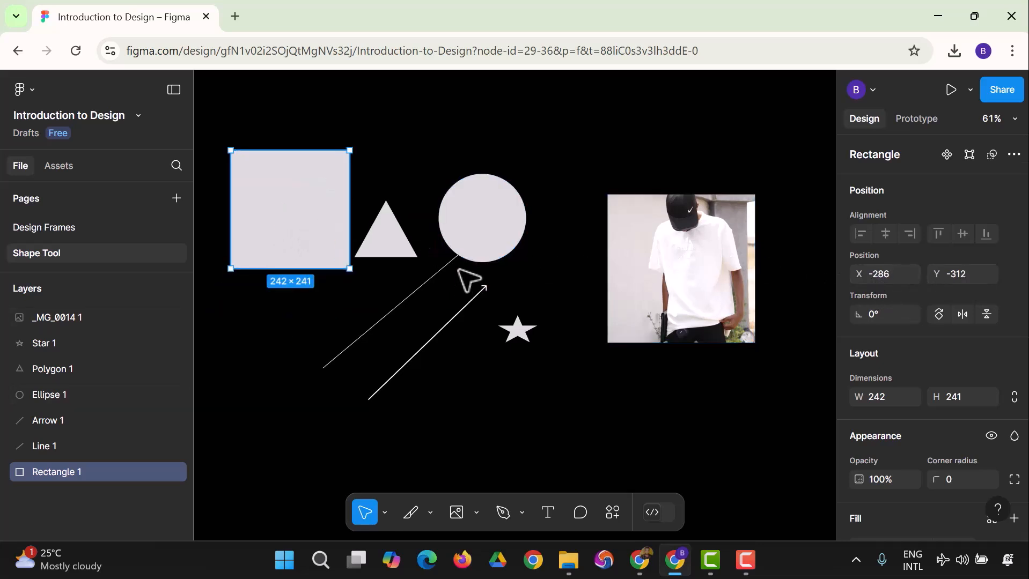
pyautogui.moveTo(322, 232); pyautogui.dragTo(322, 206)
pyautogui.moveTo(316, 188); pyautogui.dragTo(344, 186)
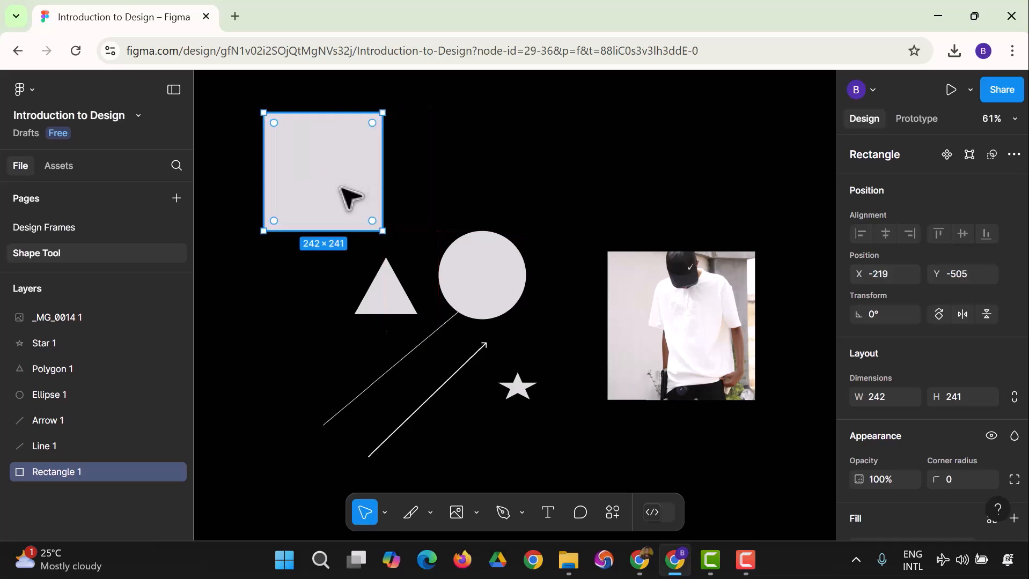
# Step: Set the rectangle's rotation to 145°
pyautogui.click(879, 321)
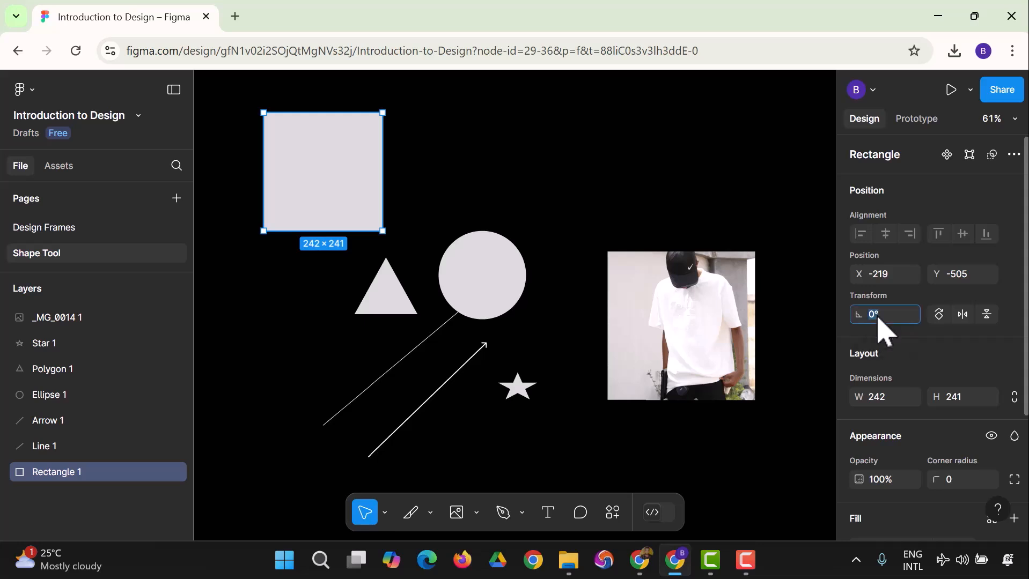
pyautogui.press('BackSpace')
pyautogui.press('Return')
pyautogui.click(884, 317)
pyautogui.press('BackSpace')
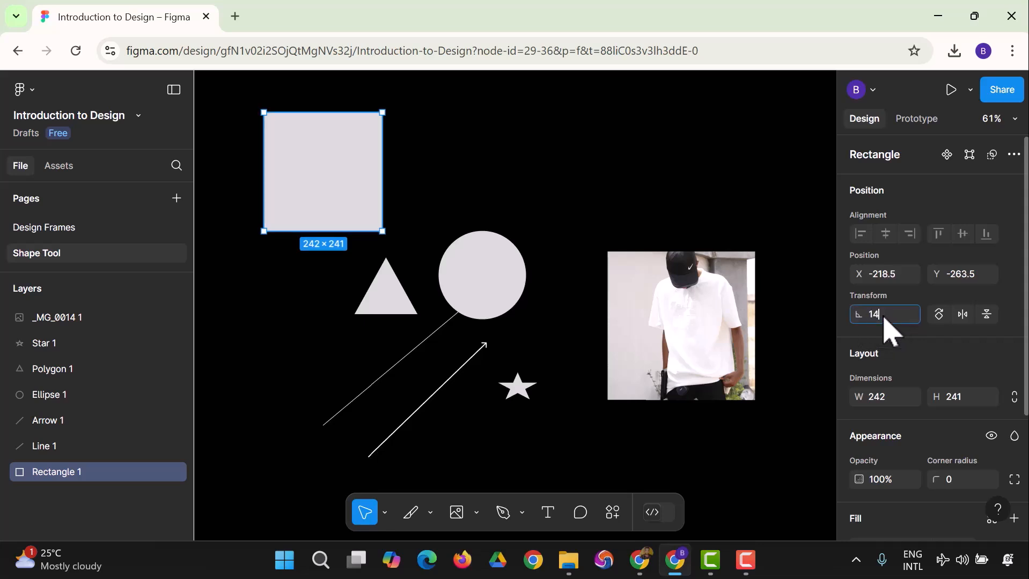
pyautogui.press('Return')
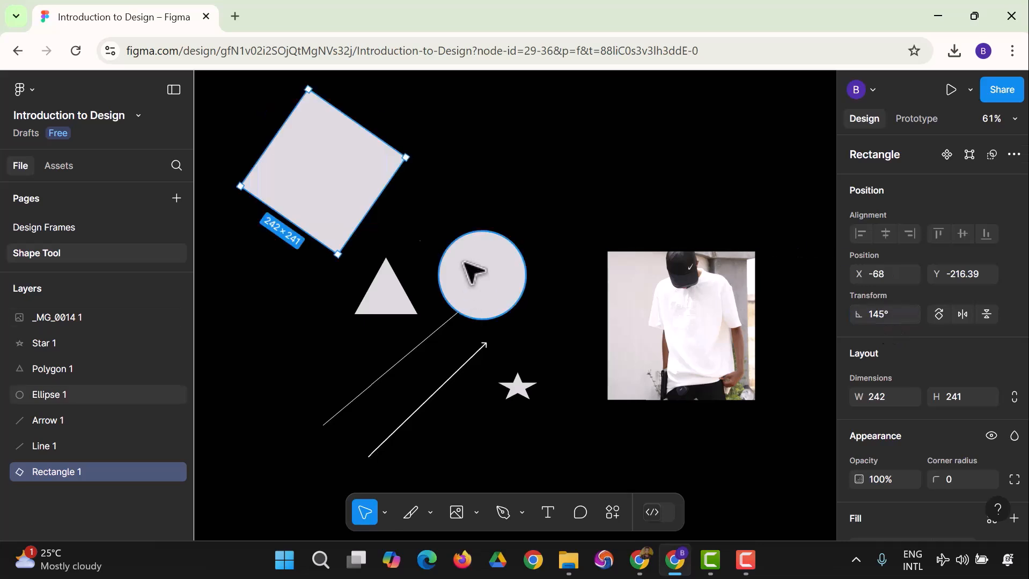
pyautogui.click(429, 203)
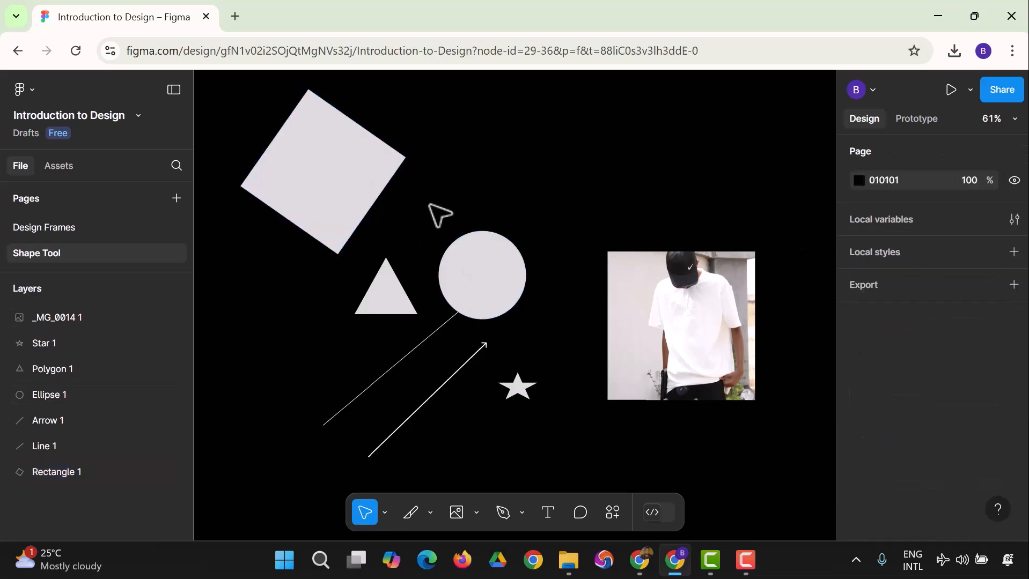
pyautogui.click(352, 179)
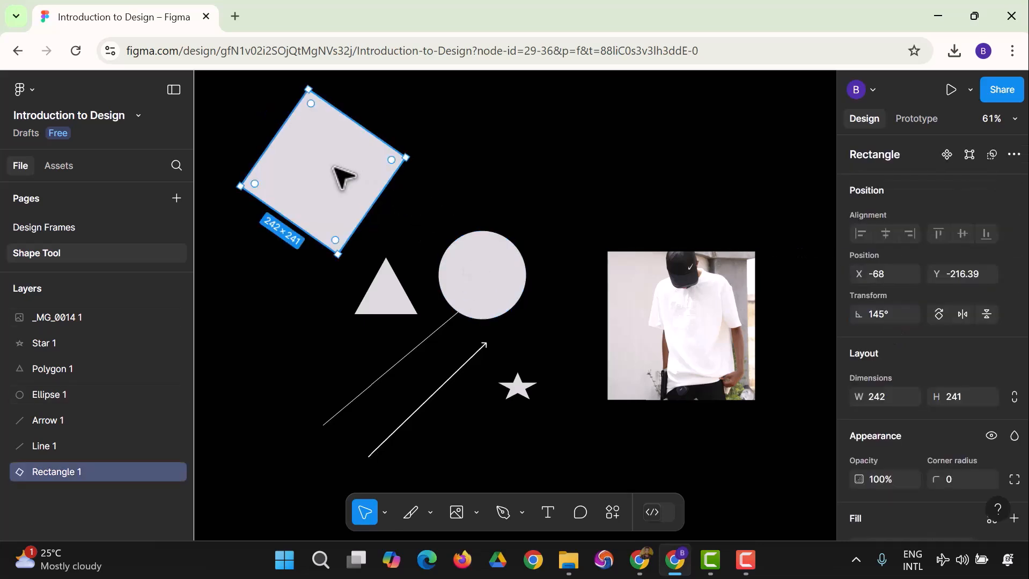
pyautogui.click(414, 210)
pyautogui.click(344, 169)
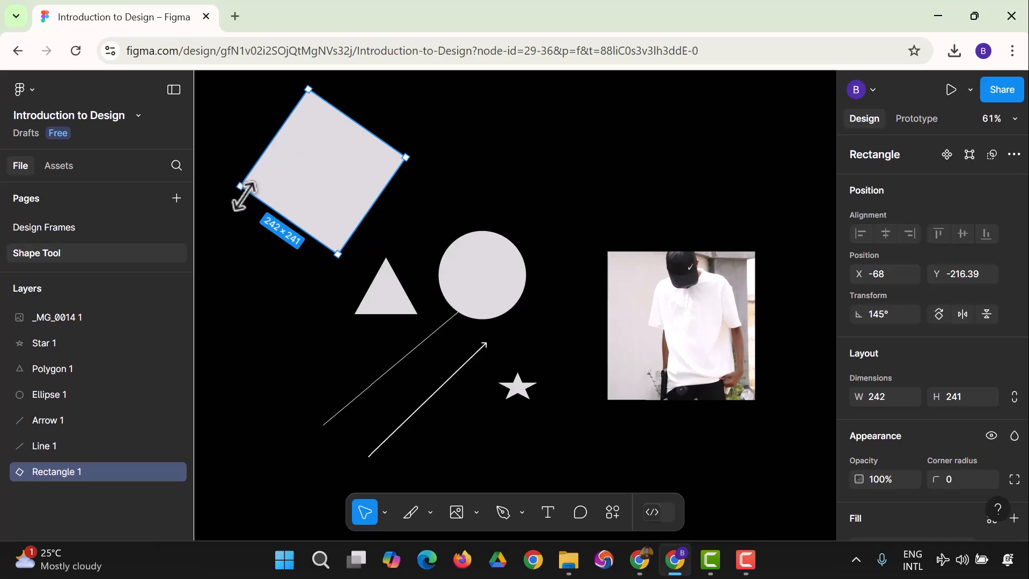
pyautogui.click(467, 181)
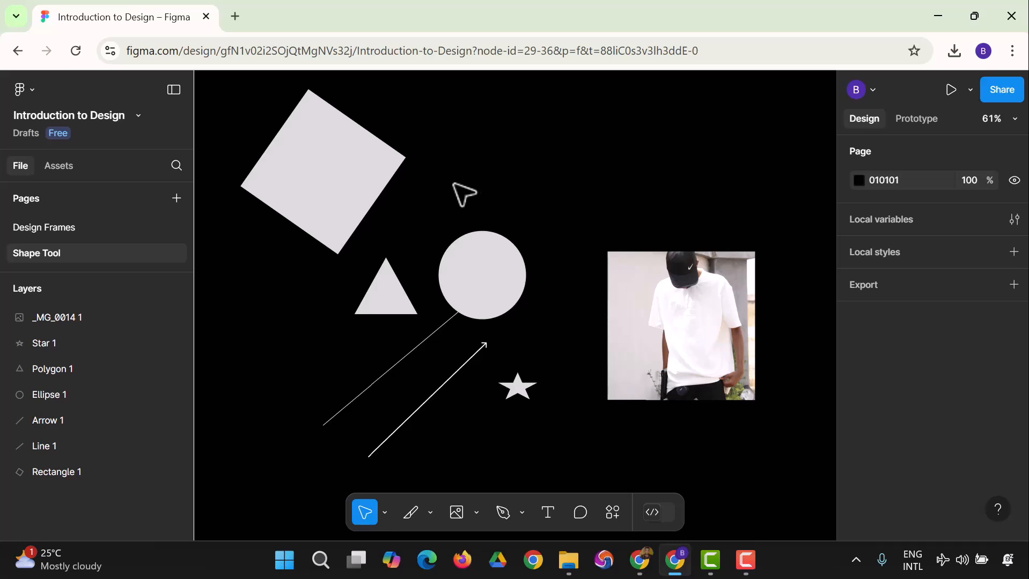
# Step: Reset the rectangle's rotation to 0°
pyautogui.click(368, 189)
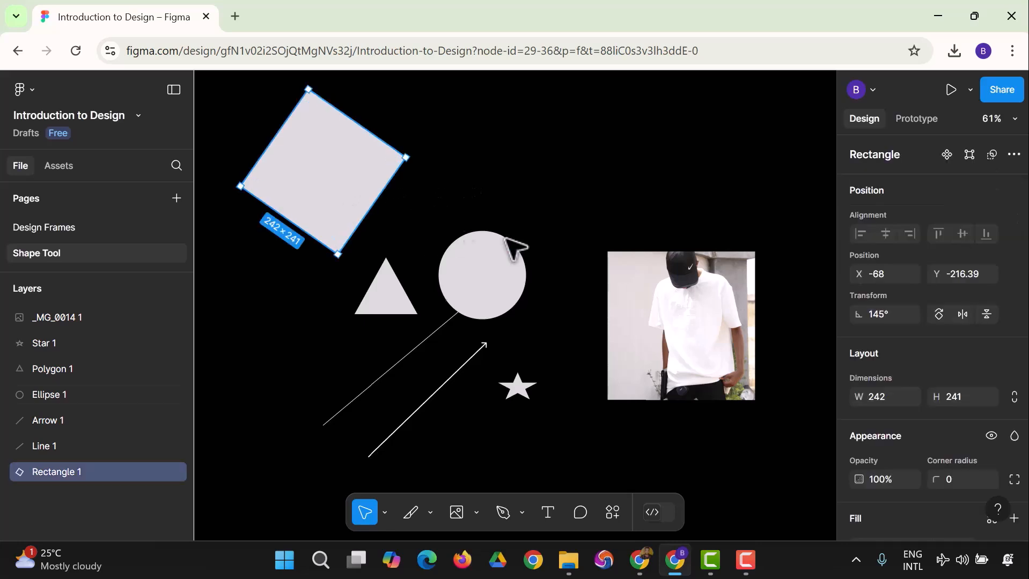
pyautogui.click(894, 316)
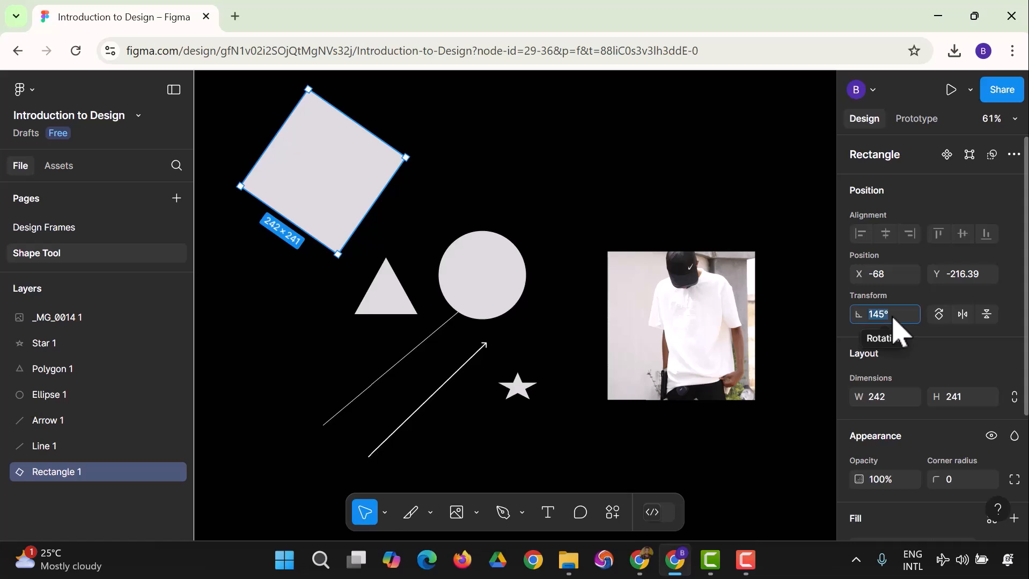
pyautogui.write('0')
pyautogui.press('Return')
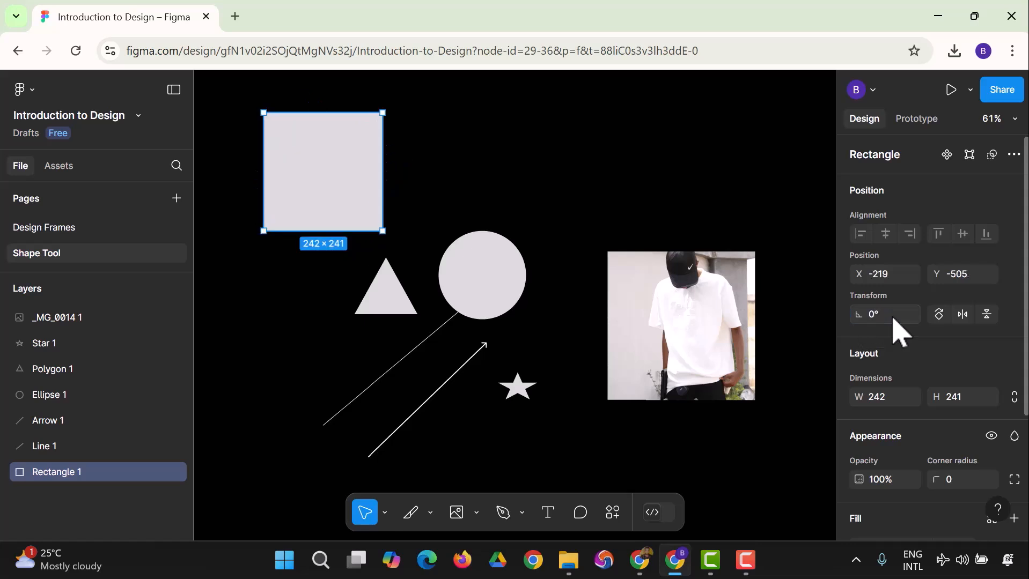
# Step: Rotate the rectangle by 90° and flip it horizontally twice, vertically once and horizontally once more
pyautogui.click(938, 321)
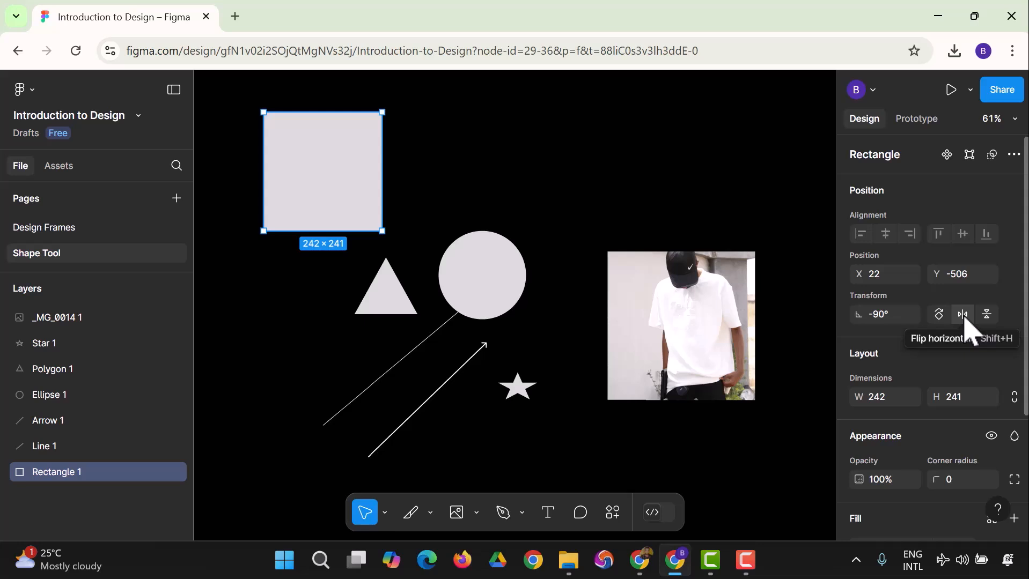
pyautogui.click(964, 317)
pyautogui.click(964, 316)
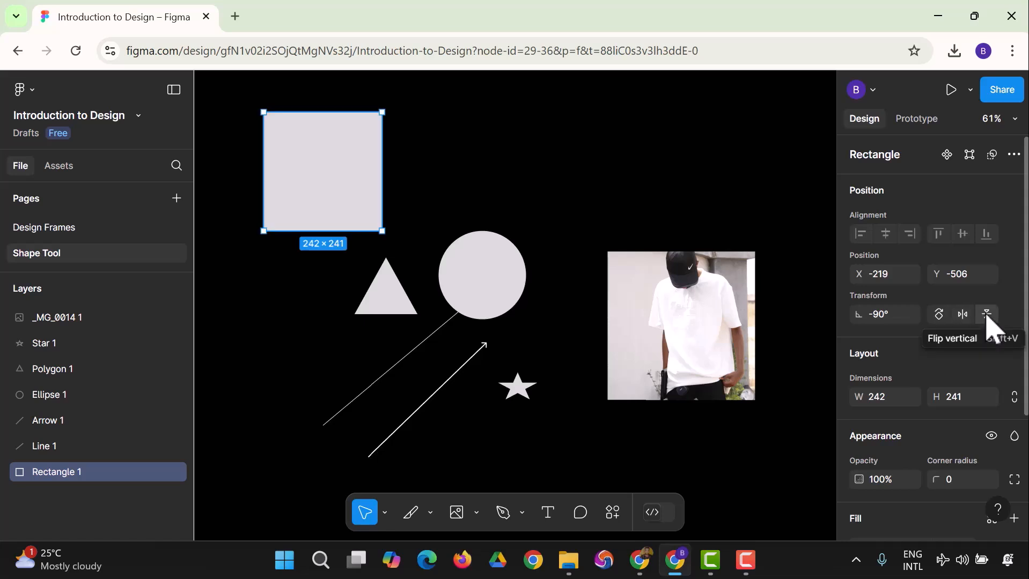
pyautogui.click(987, 317)
pyautogui.click(962, 322)
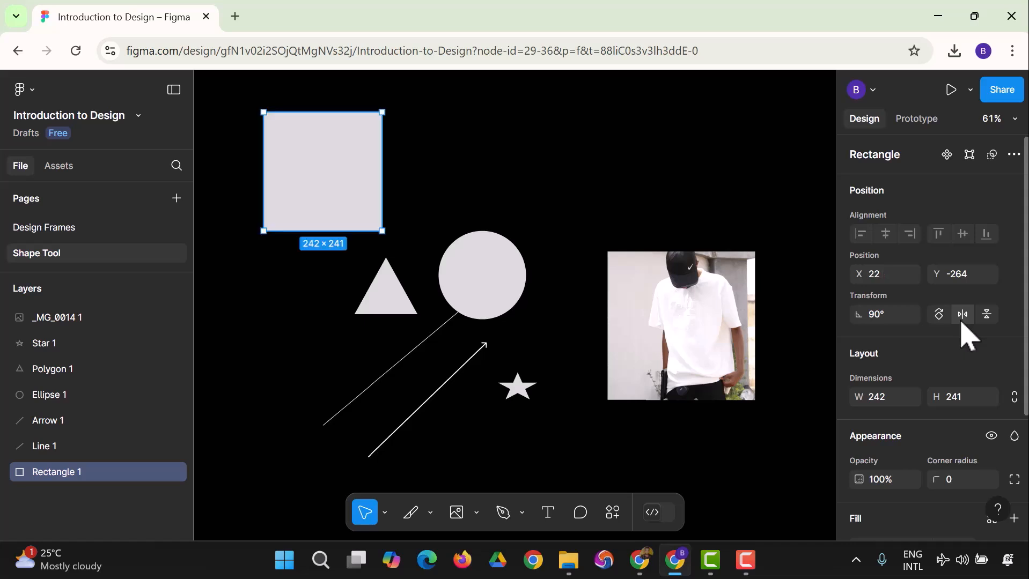
# Step: Set the rectangle's width to 241 so that it matches its height
pyautogui.scroll(-2, 917, 365)
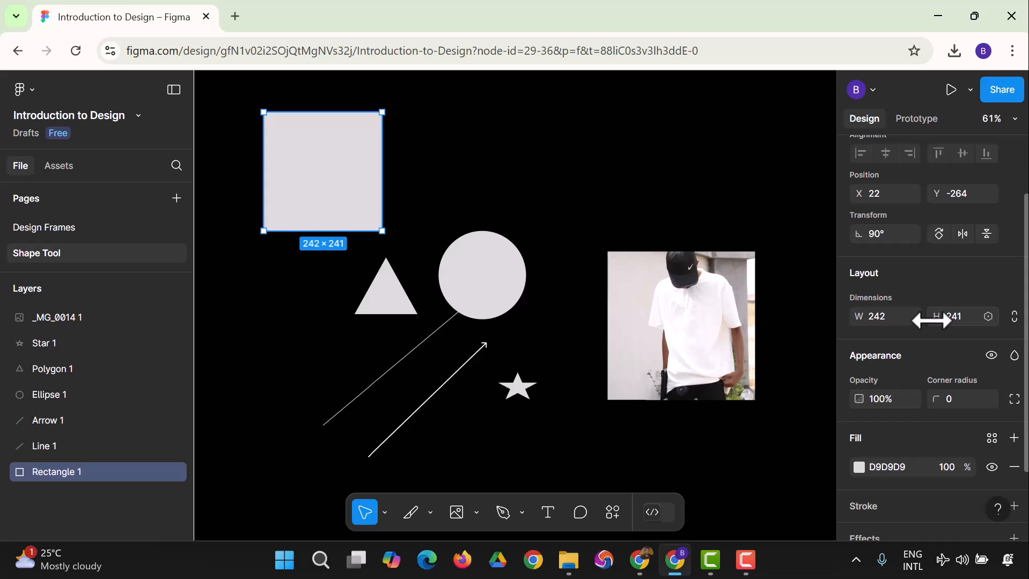
pyautogui.click(892, 335)
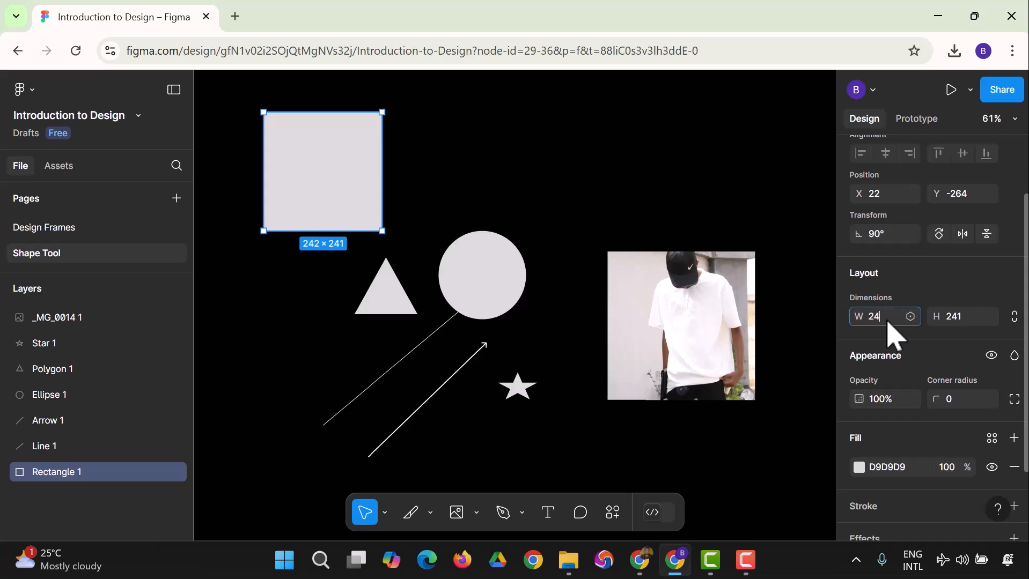
pyautogui.press('Return')
pyautogui.click(563, 188)
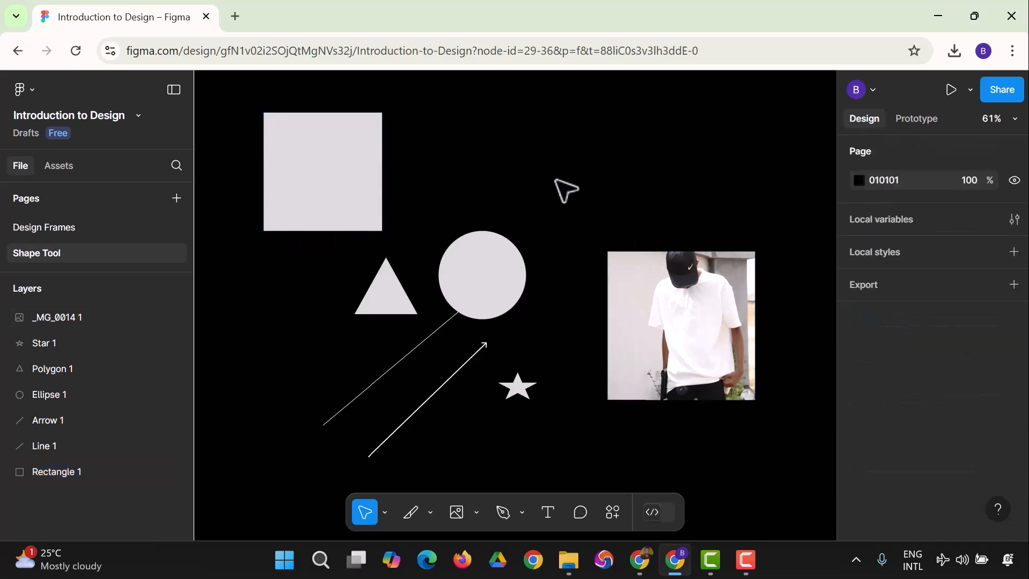
# Step: Enlarge the rectangle from its lower-right corner to about 283 × 299
pyautogui.click(354, 168)
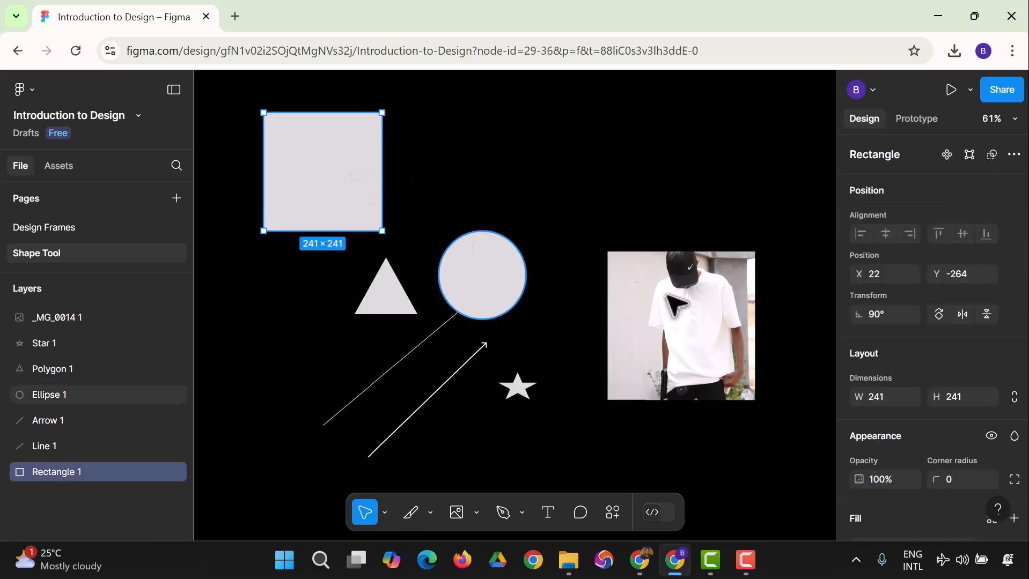
pyautogui.scroll(-1, 877, 345)
pyautogui.scroll(-3, 877, 345)
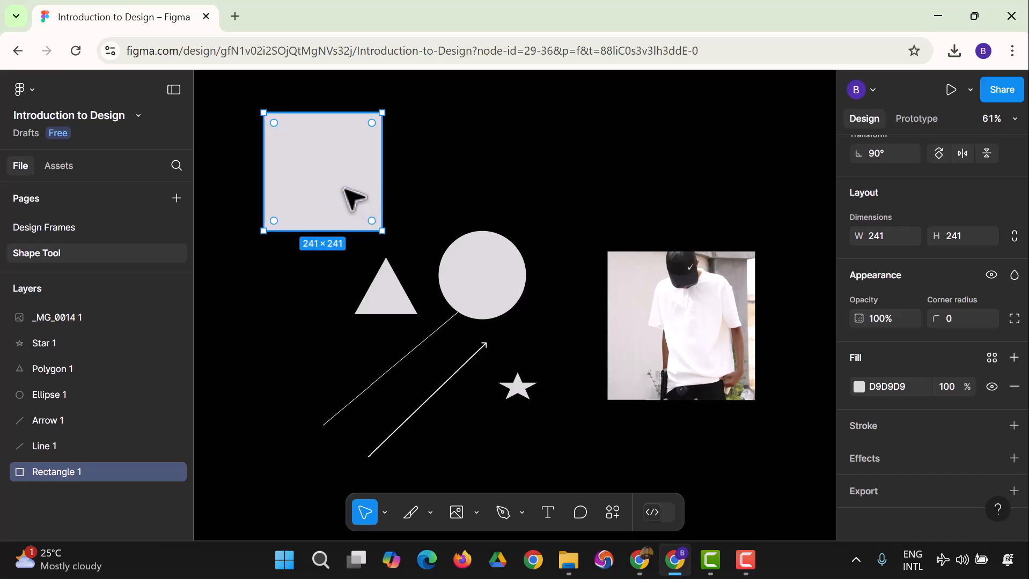
pyautogui.moveTo(381, 230); pyautogui.dragTo(411, 250)
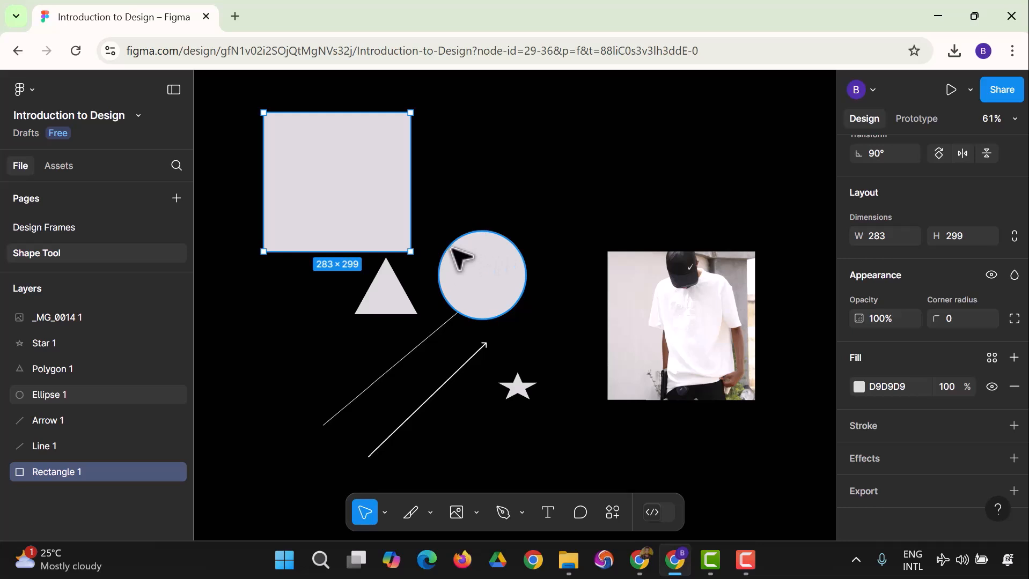
# Step: Replace the last resize with an enlargement to about 341 × 333 and reposition the rectangle slightly up and to the left
pyautogui.hotkey('ctrl', 'z')
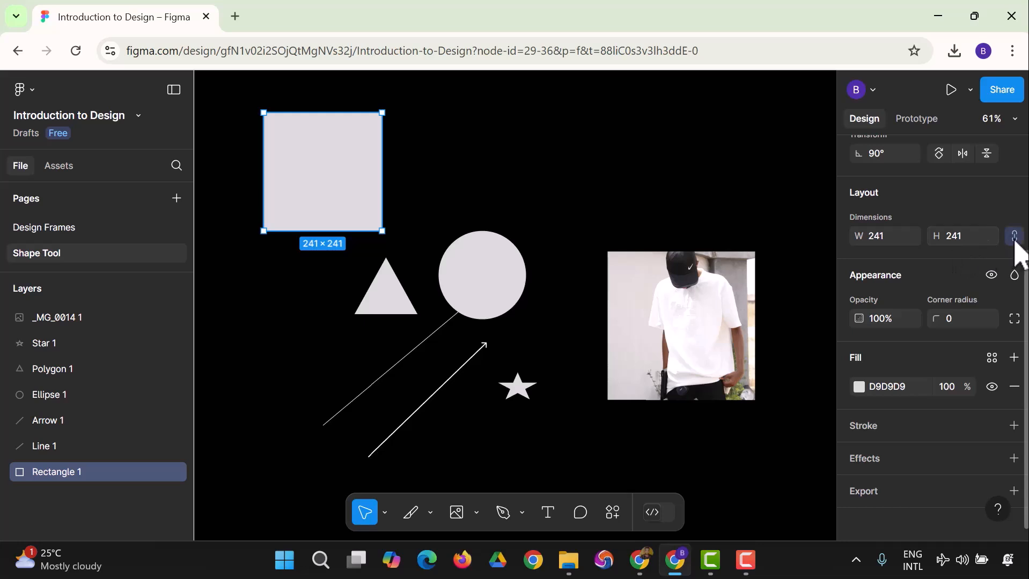
pyautogui.moveTo(383, 232); pyautogui.dragTo(430, 284)
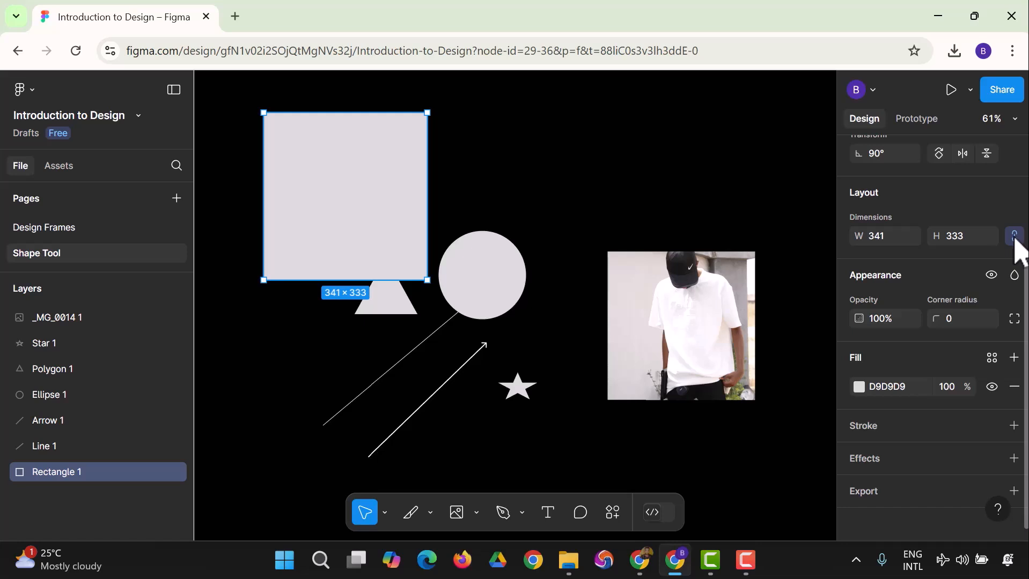
pyautogui.moveTo(415, 251); pyautogui.dragTo(416, 207)
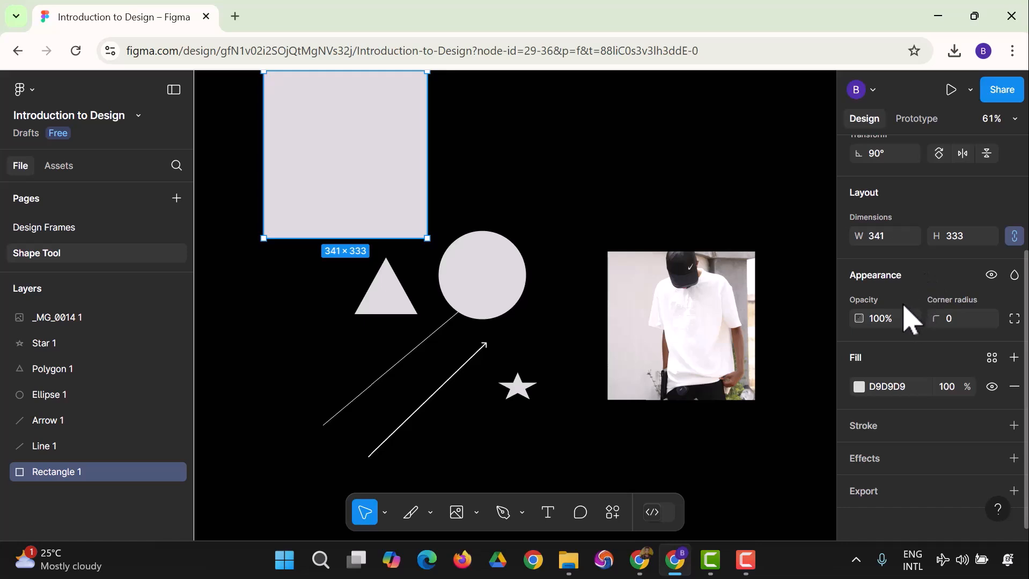
pyautogui.moveTo(408, 129); pyautogui.dragTo(384, 156)
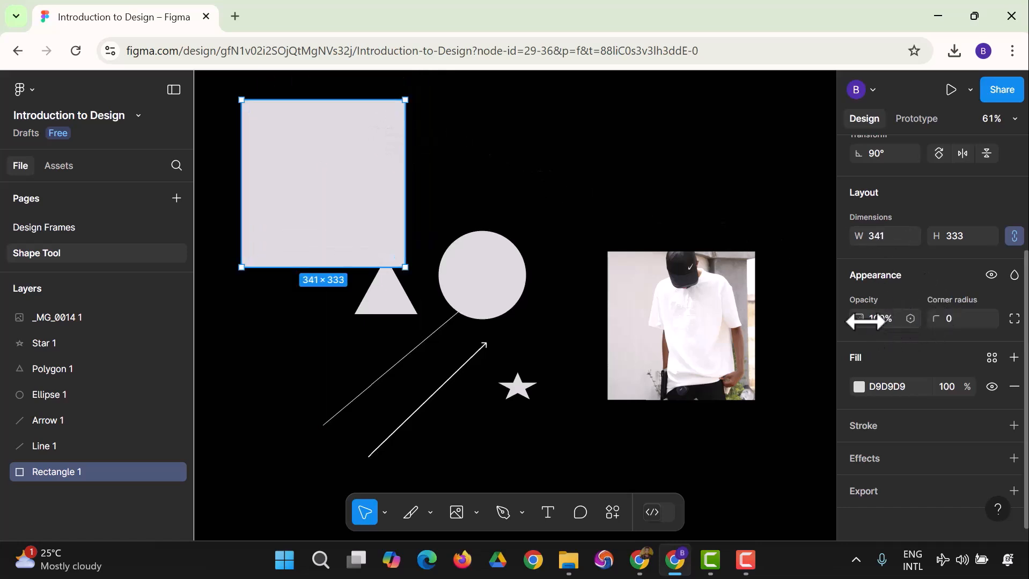
# Step: Try the rectangle at 4% opacity and settle on an opacity of 50%
pyautogui.click(911, 320)
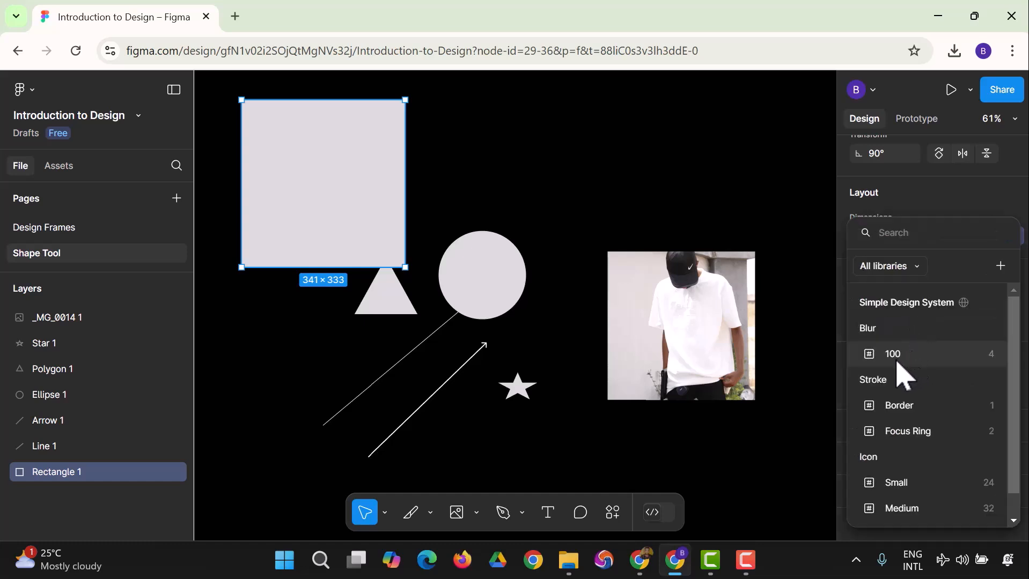
pyautogui.press('Escape')
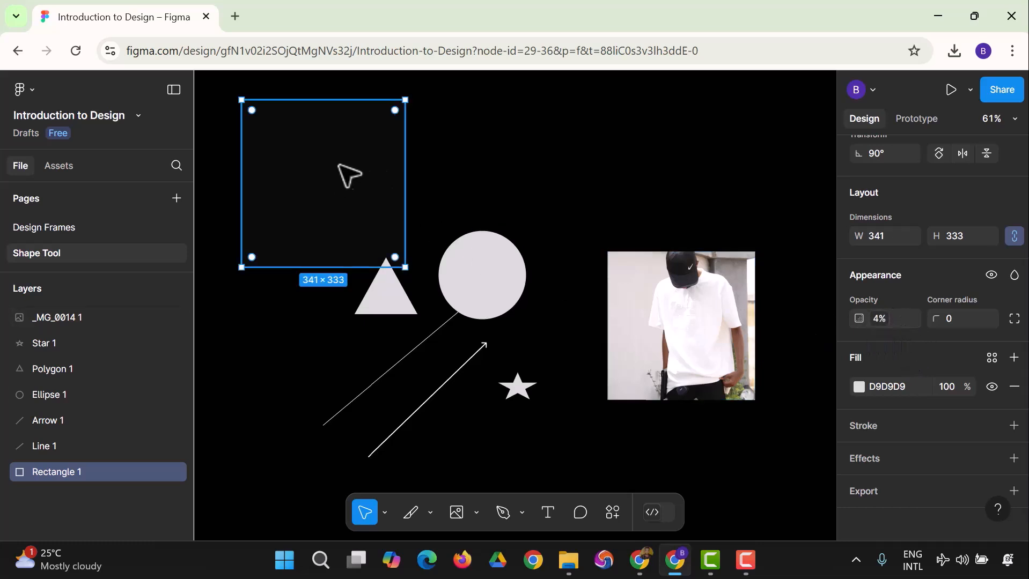
pyautogui.click(879, 320)
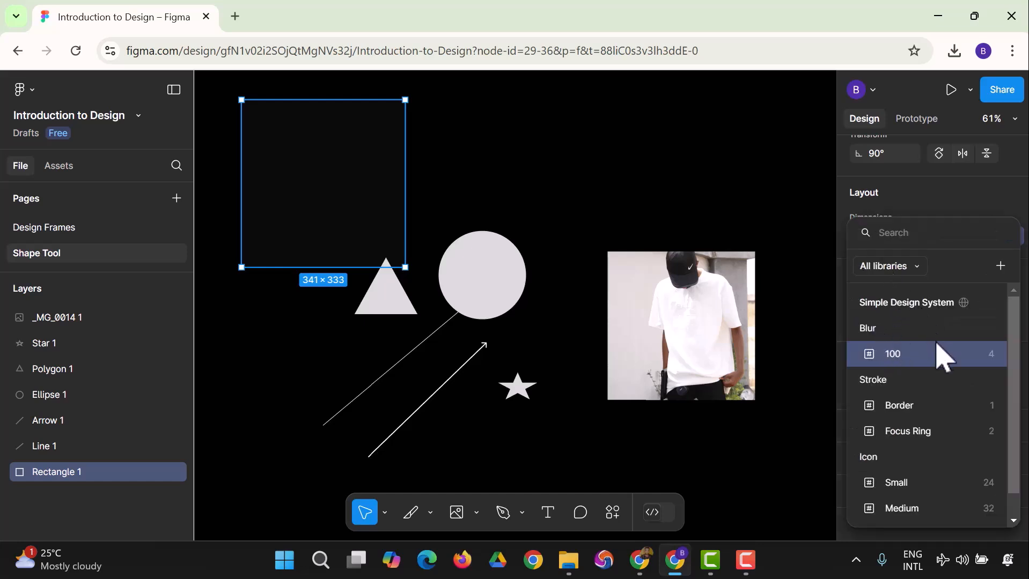
pyautogui.press('Escape')
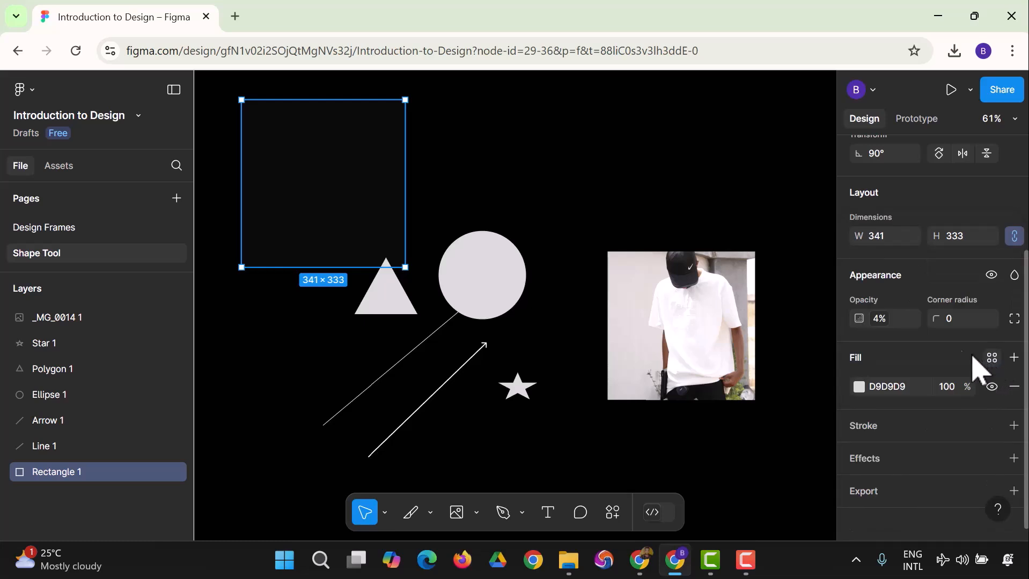
pyautogui.click(901, 319)
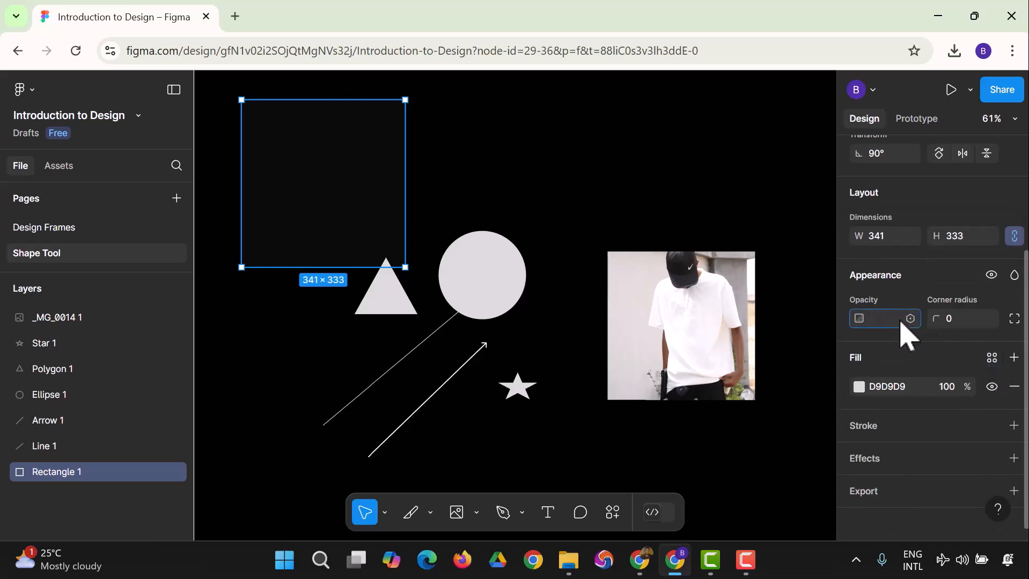
pyautogui.press('Return')
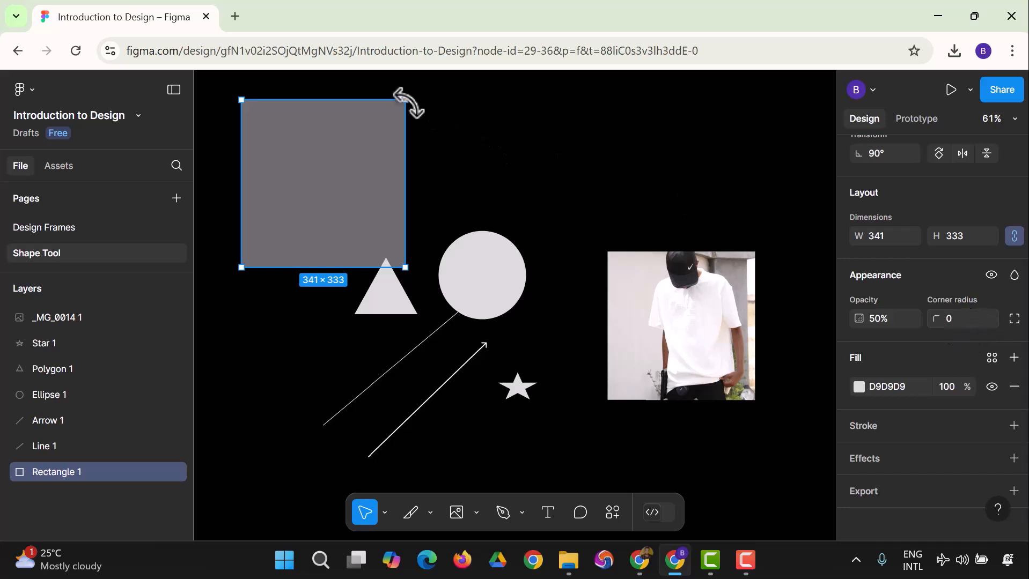
# Step: Set the rectangle's corner radius to 10 and raise it to 50
pyautogui.moveTo(397, 111)
pyautogui.mouseDown()
pyautogui.moveTo(390, 134)
pyautogui.moveTo(413, 109)
pyautogui.mouseUp()
pyautogui.click(964, 318)
pyautogui.write('5')
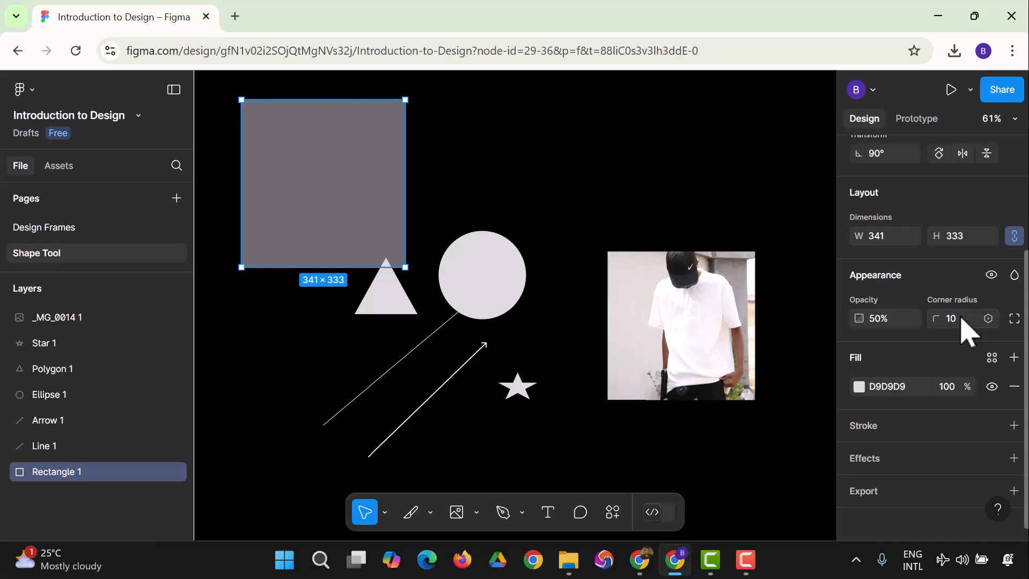
pyautogui.click(969, 323)
pyautogui.press('Return')
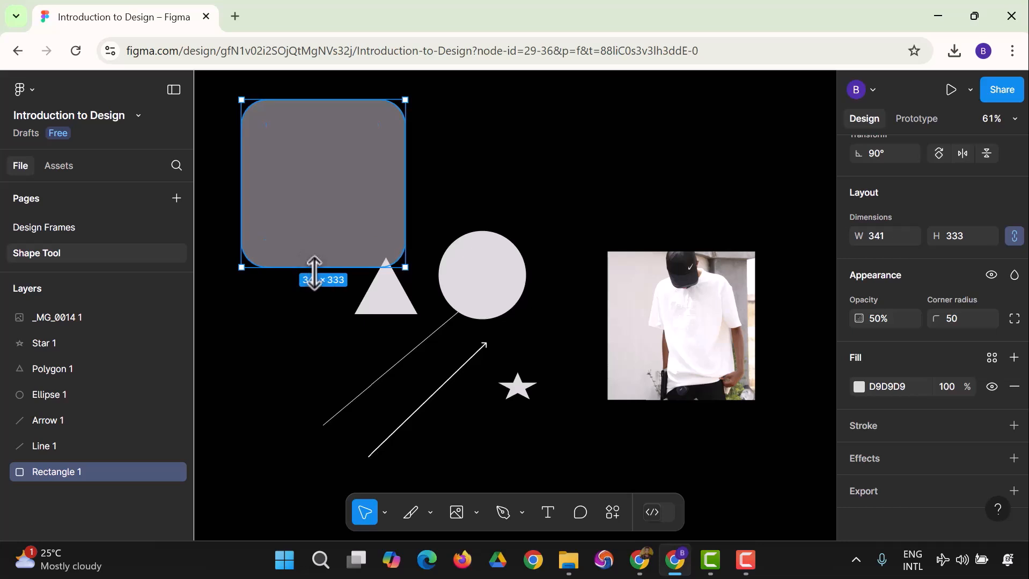
# Step: Set only the rectangle's top-right corner radius to 0 and move the shape to about X 137, Y -222
pyautogui.click(1014, 319)
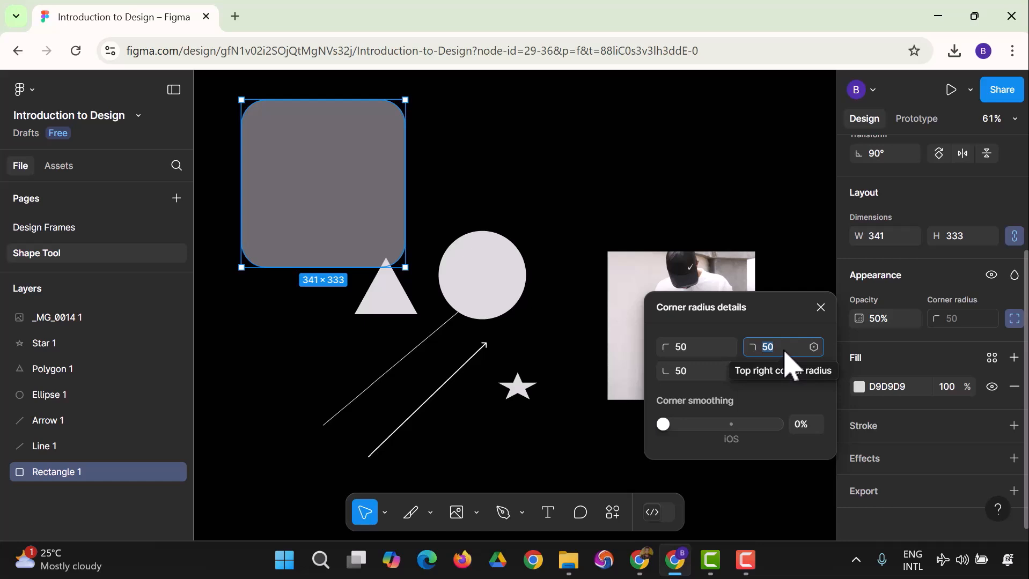
pyautogui.write('0')
pyautogui.press('Return')
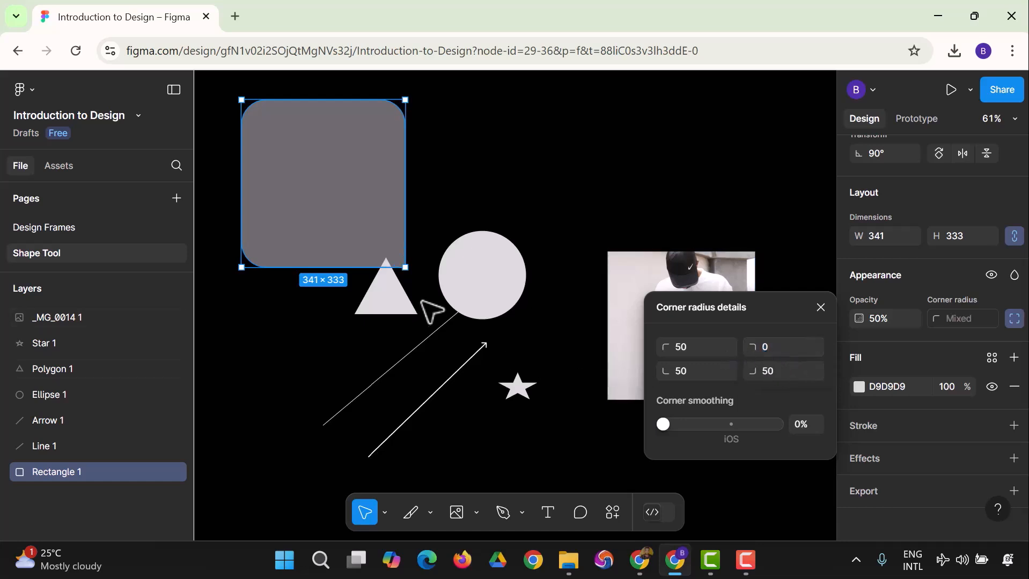
pyautogui.click(471, 190)
pyautogui.moveTo(367, 228); pyautogui.dragTo(409, 206)
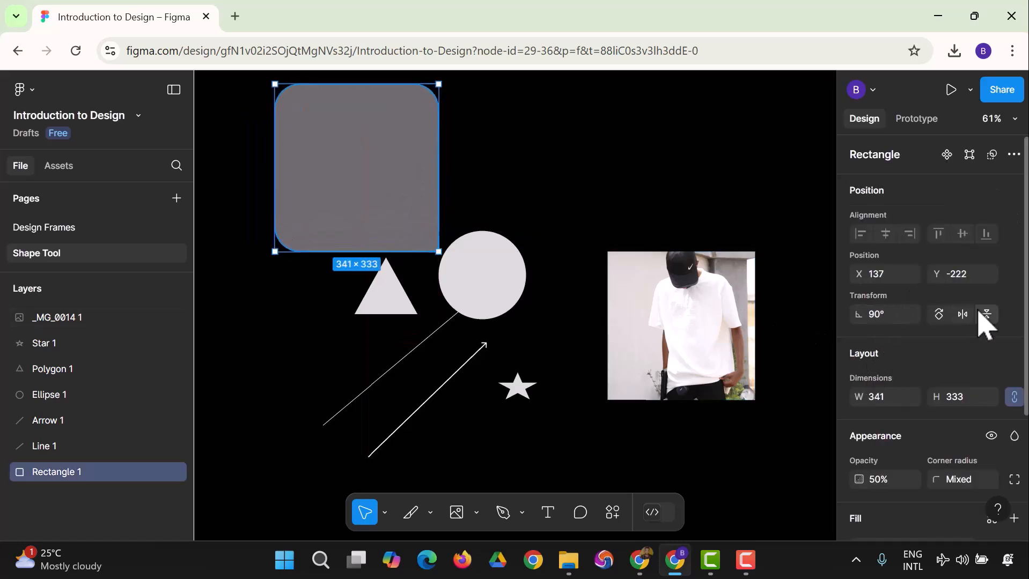
# Step: Restore the rectangle's opacity to 100%
pyautogui.scroll(-3, 944, 429)
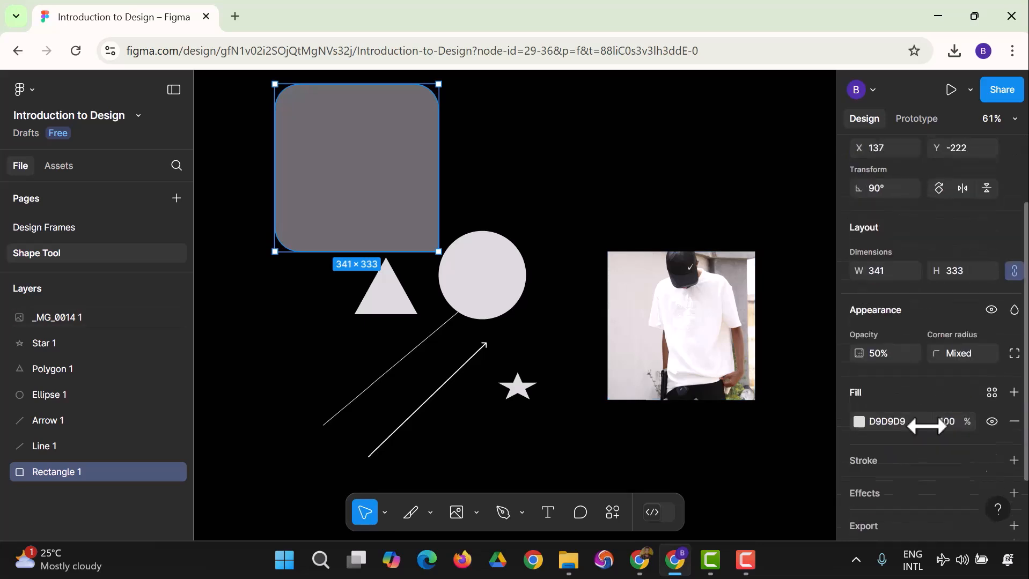
pyautogui.click(880, 322)
pyautogui.write('100')
pyautogui.press('Return')
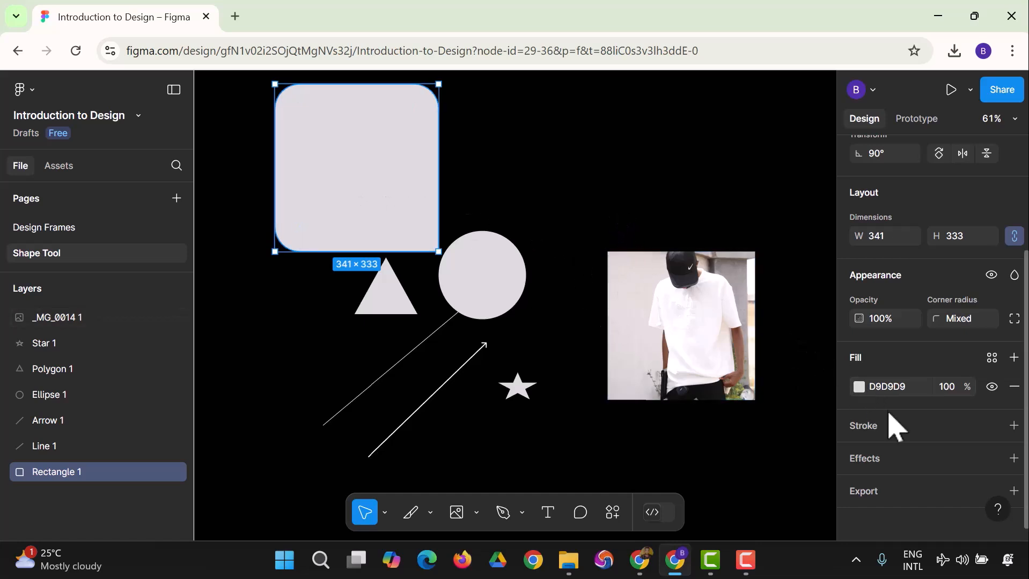
# Step: Change the rectangle's fill to red, DC1919, with the custom colour picker
pyautogui.click(859, 388)
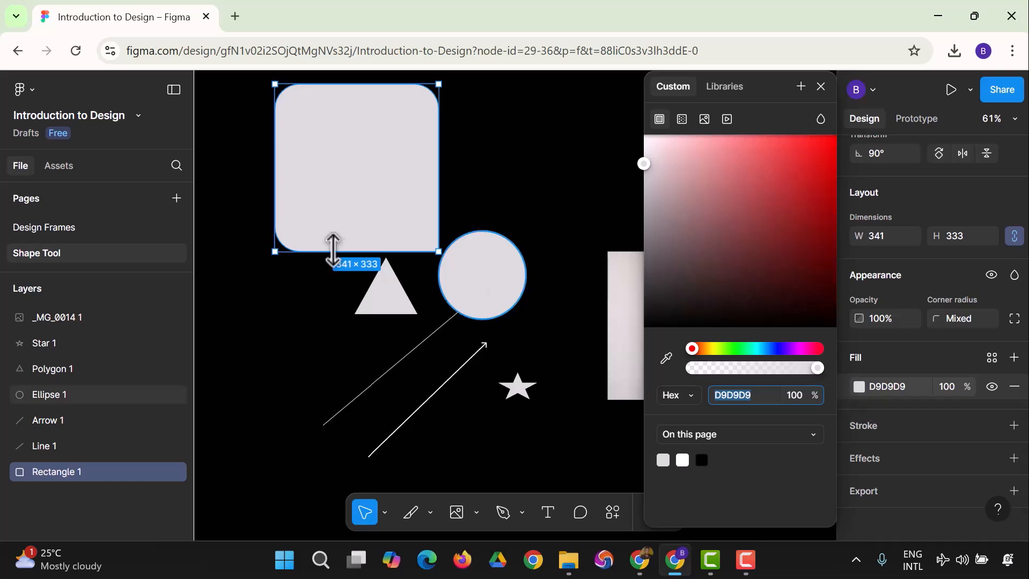
pyautogui.moveTo(696, 173); pyautogui.dragTo(815, 161)
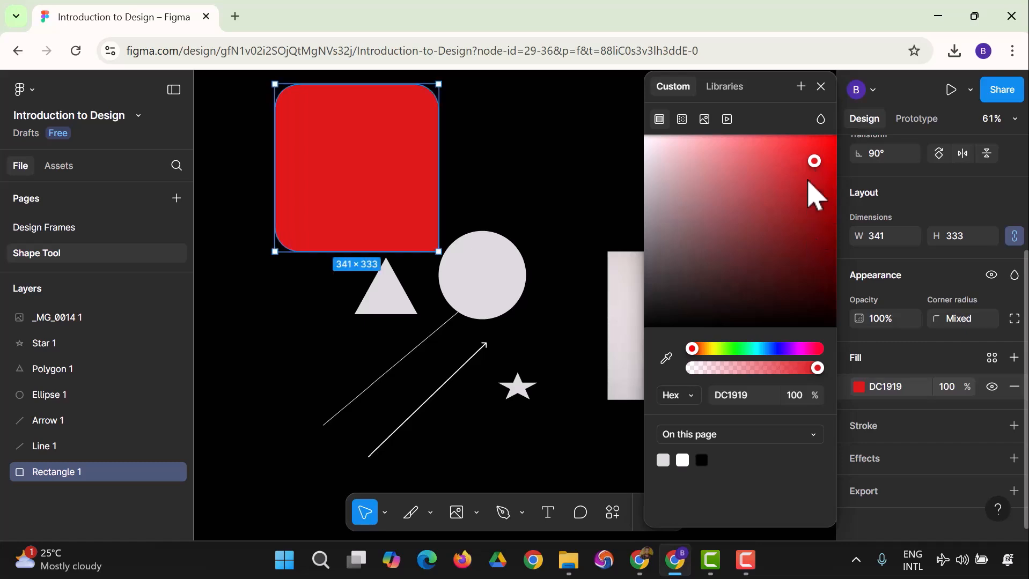
pyautogui.click(821, 87)
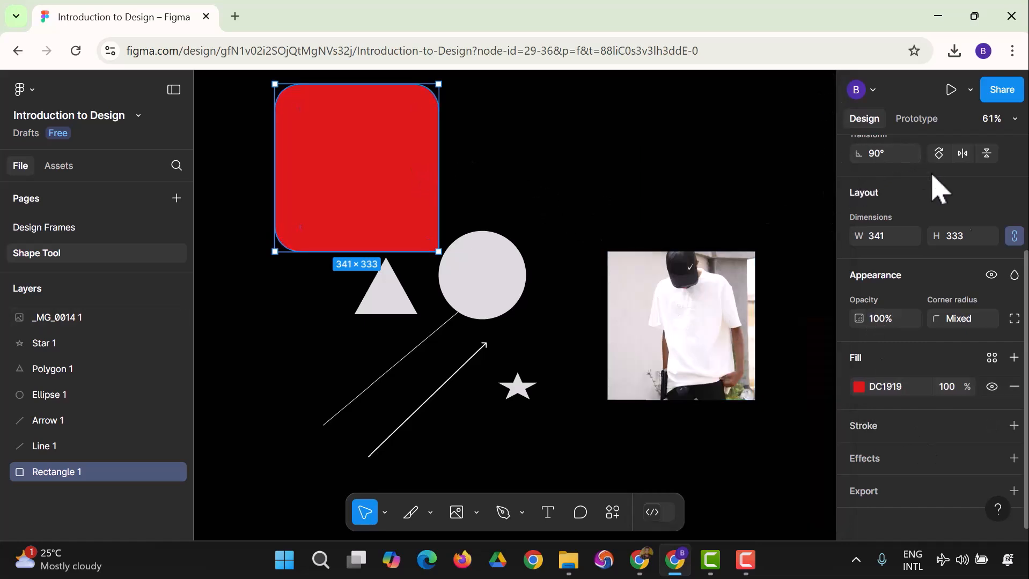
# Step: Add a stroke to the rectangle and colour it white, FFFFFF
pyautogui.scroll(-1, 918, 429)
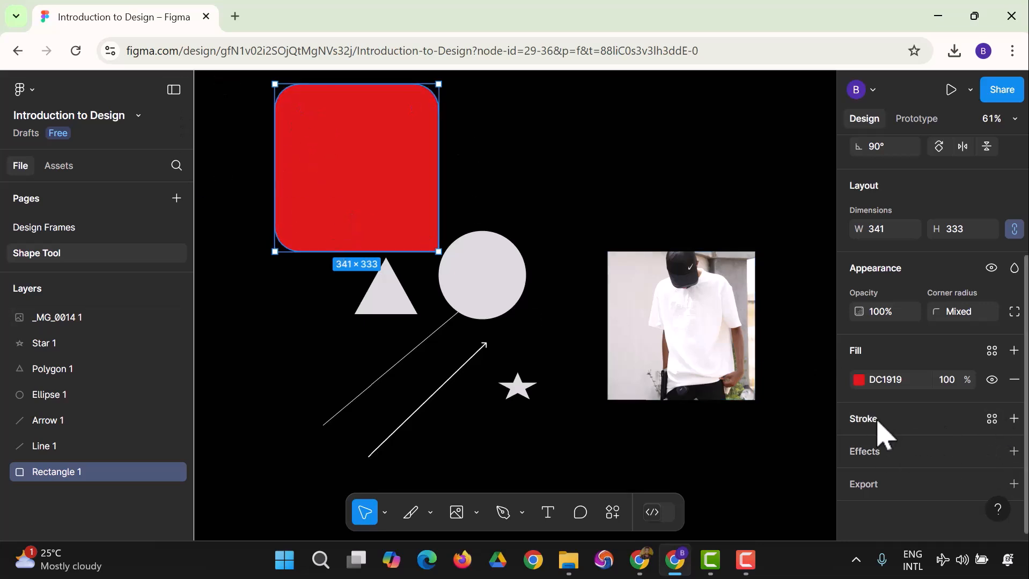
pyautogui.click(1014, 419)
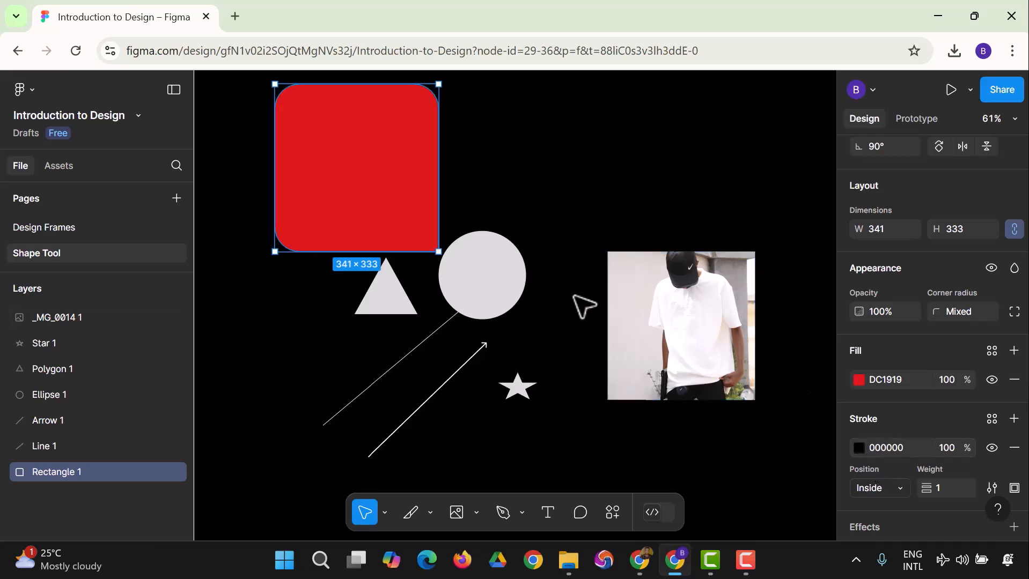
pyautogui.click(859, 448)
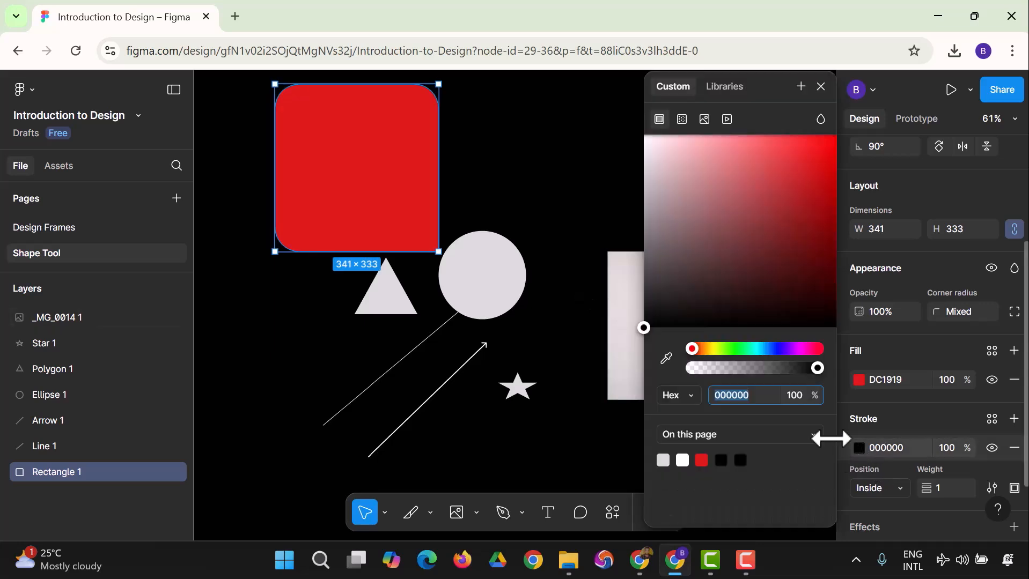
pyautogui.click(686, 462)
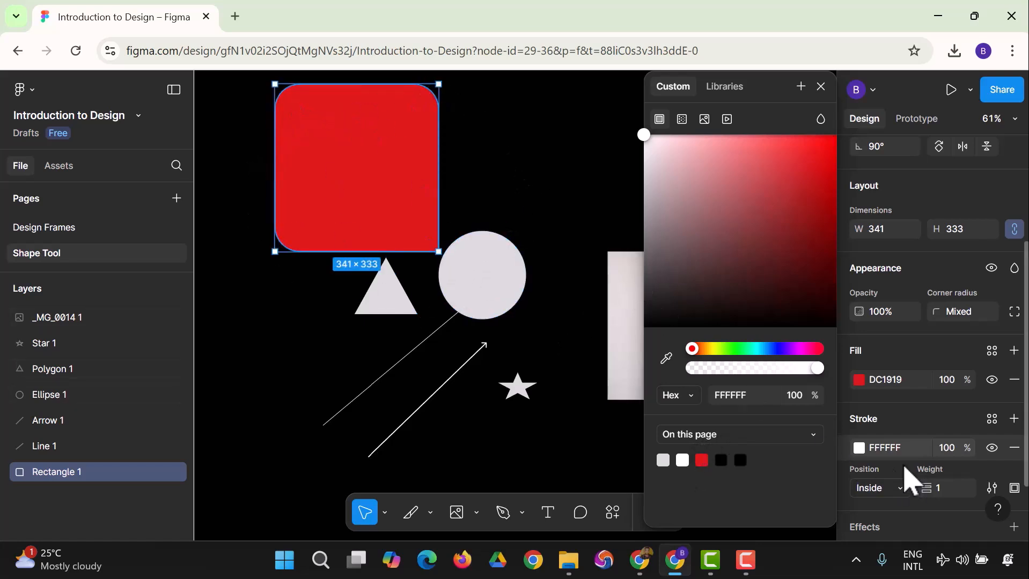
# Step: Try a stroke weight of 30 on the rectangle and reduce it to 10
pyautogui.scroll(-2, 911, 480)
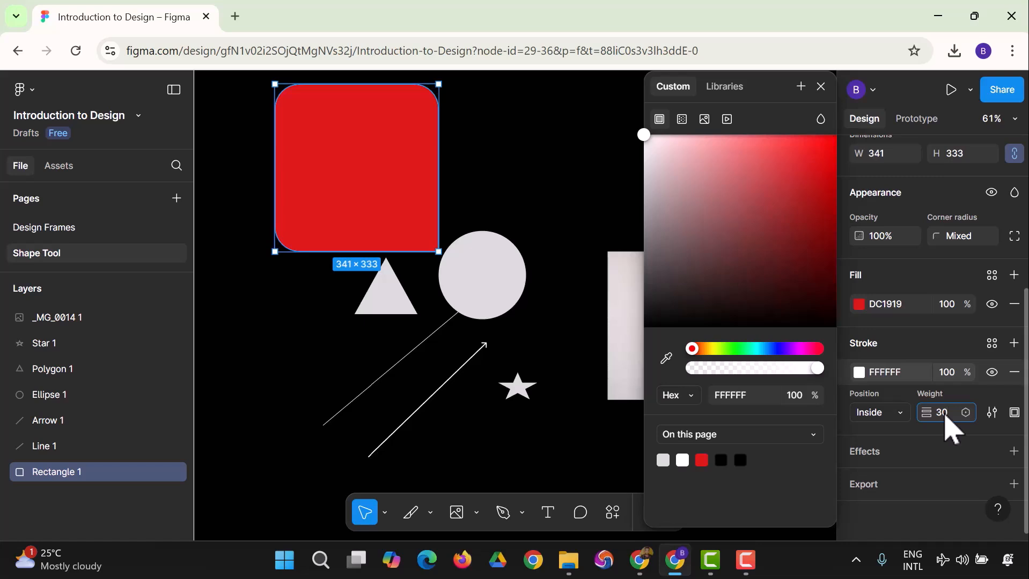
pyautogui.press('Return')
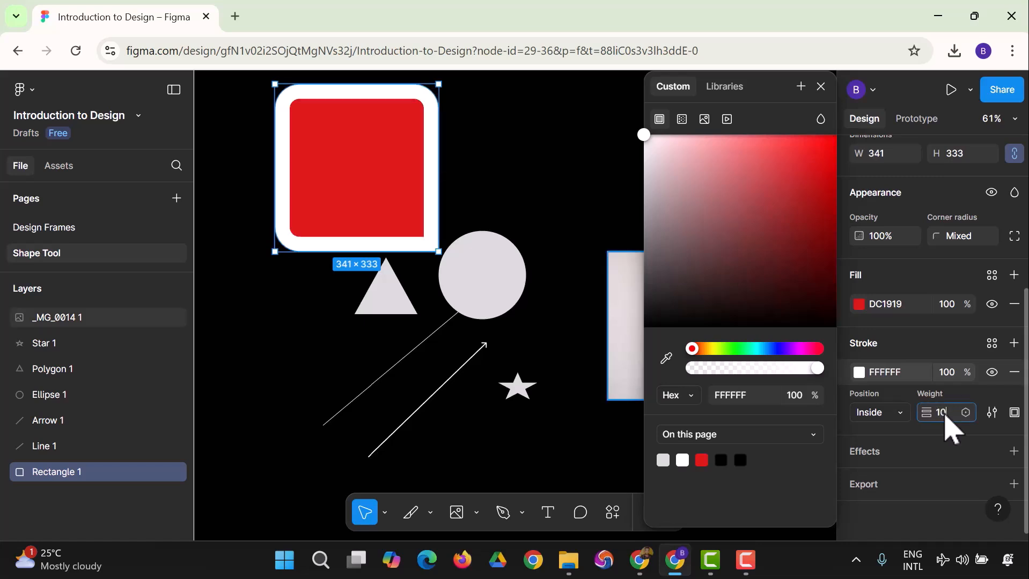
pyautogui.write('10')
pyautogui.press('Return')
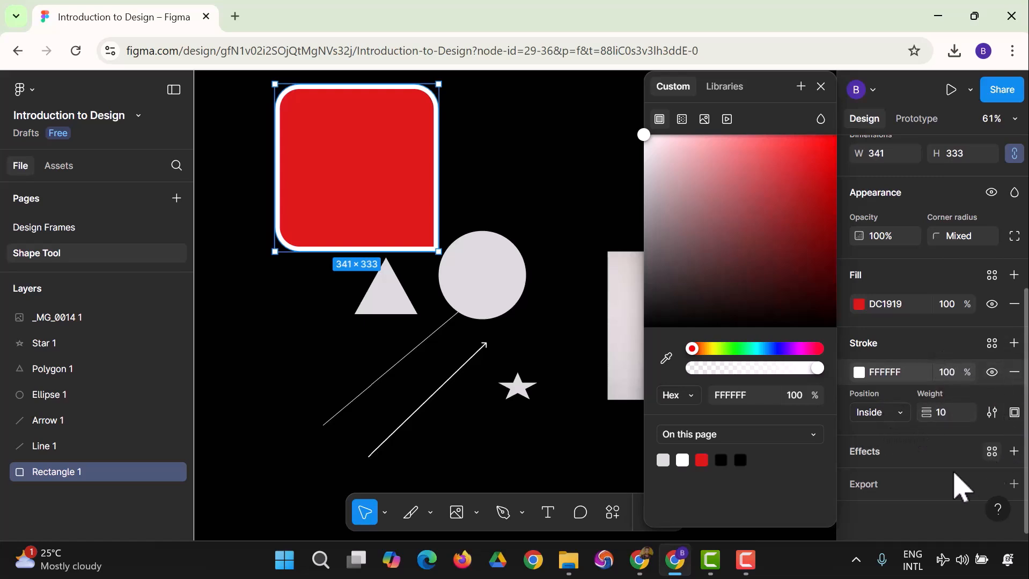
# Step: Add a drop shadow effect to the rectangle, switching its type through Layer blur and Background blur to Inner shadow
pyautogui.click(902, 463)
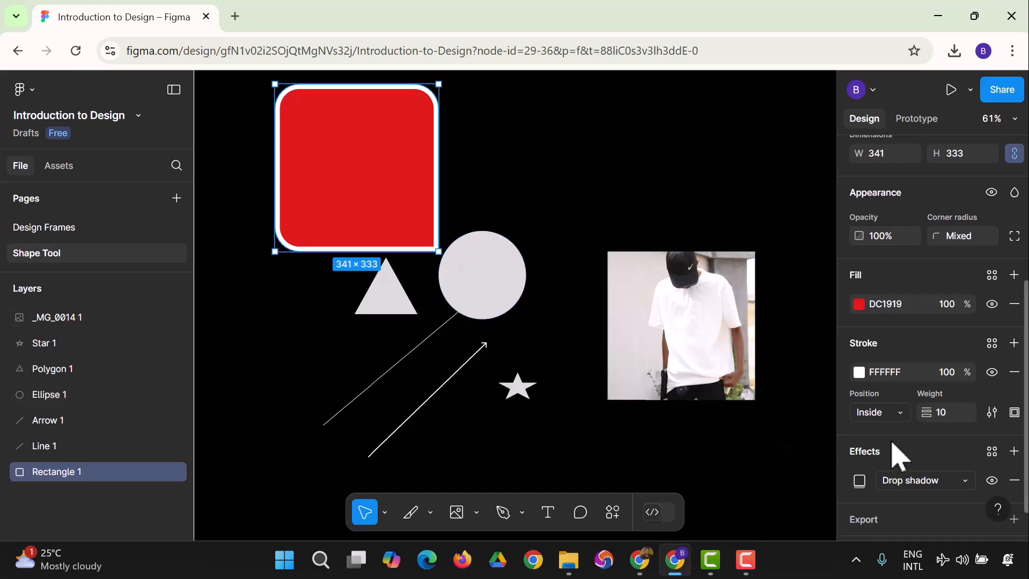
pyautogui.scroll(-1, 896, 454)
pyautogui.click(943, 446)
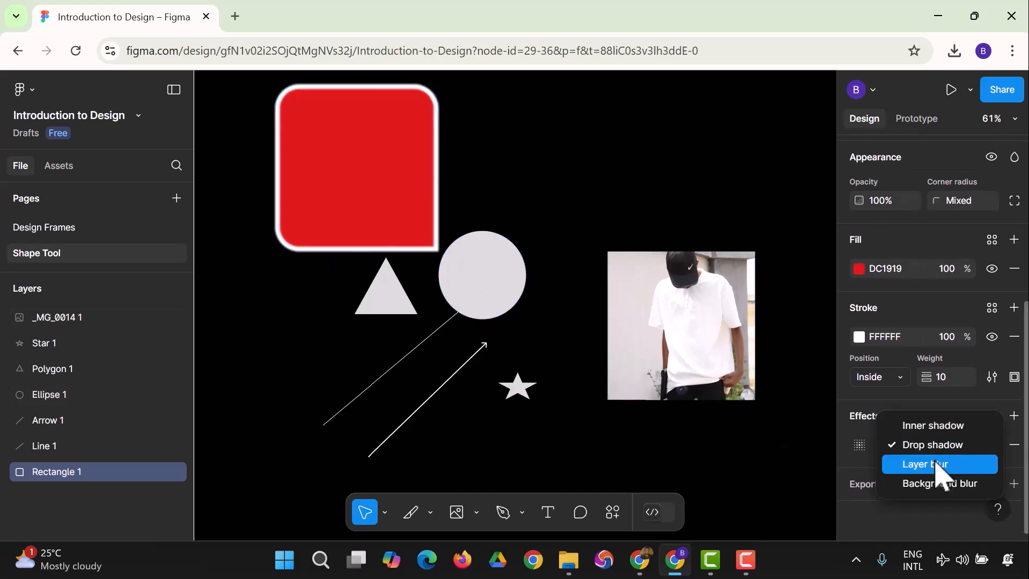
pyautogui.click(940, 466)
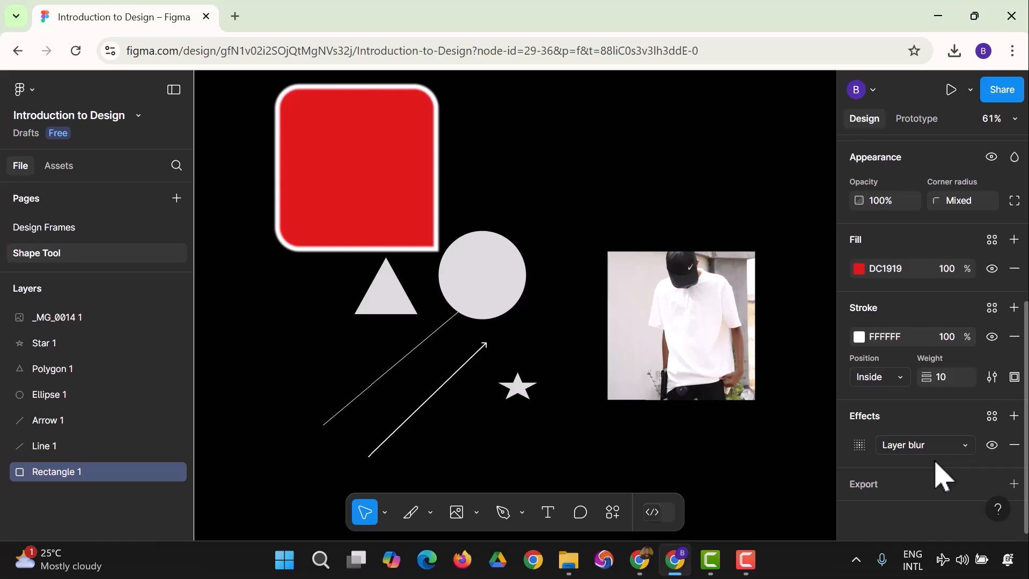
pyautogui.click(925, 449)
pyautogui.click(924, 466)
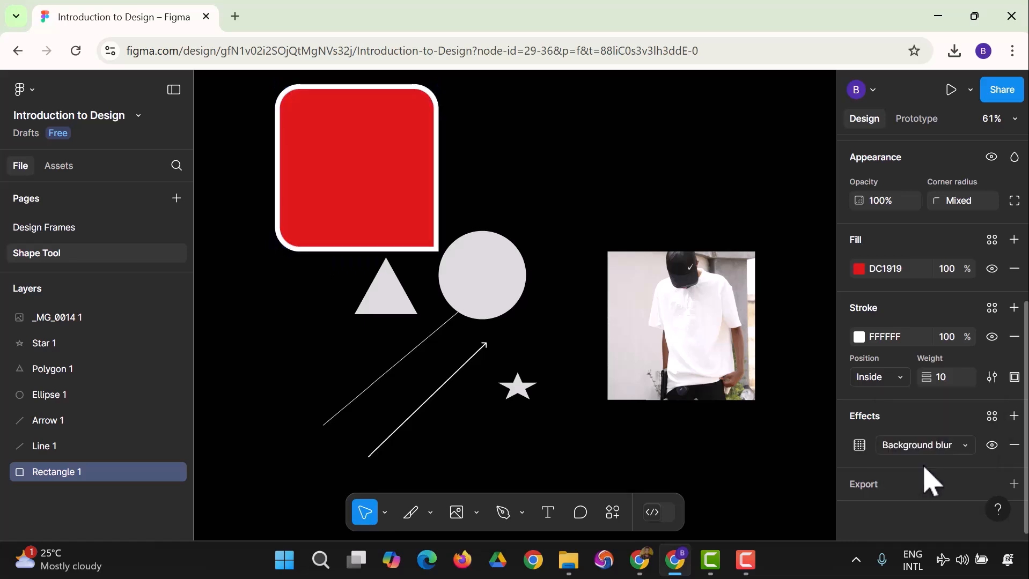
pyautogui.click(925, 456)
pyautogui.click(925, 394)
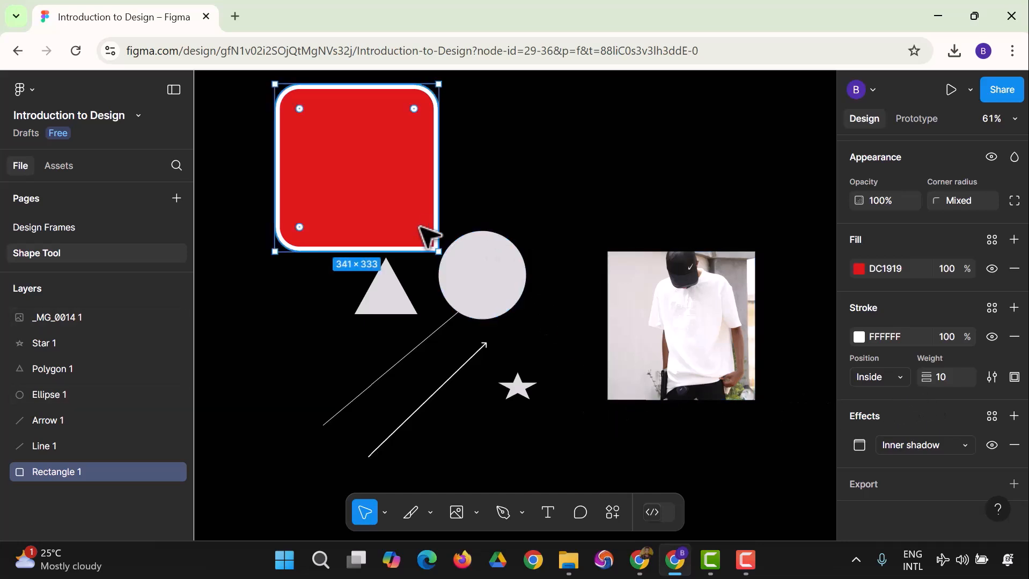
# Step: Shift the rectangle slightly down and right and draw a section of about 1084 × 844 around all shapes and the photo
pyautogui.moveTo(396, 209)
pyautogui.mouseDown()
pyautogui.moveTo(425, 295)
pyautogui.moveTo(406, 199)
pyautogui.moveTo(408, 214)
pyautogui.mouseUp()
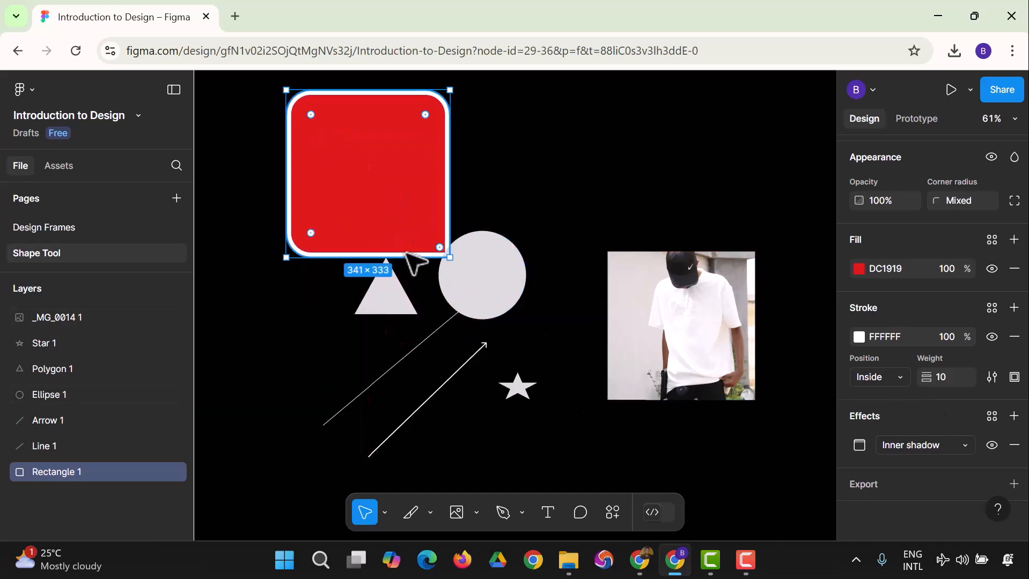
pyautogui.click(434, 515)
pyautogui.click(465, 453)
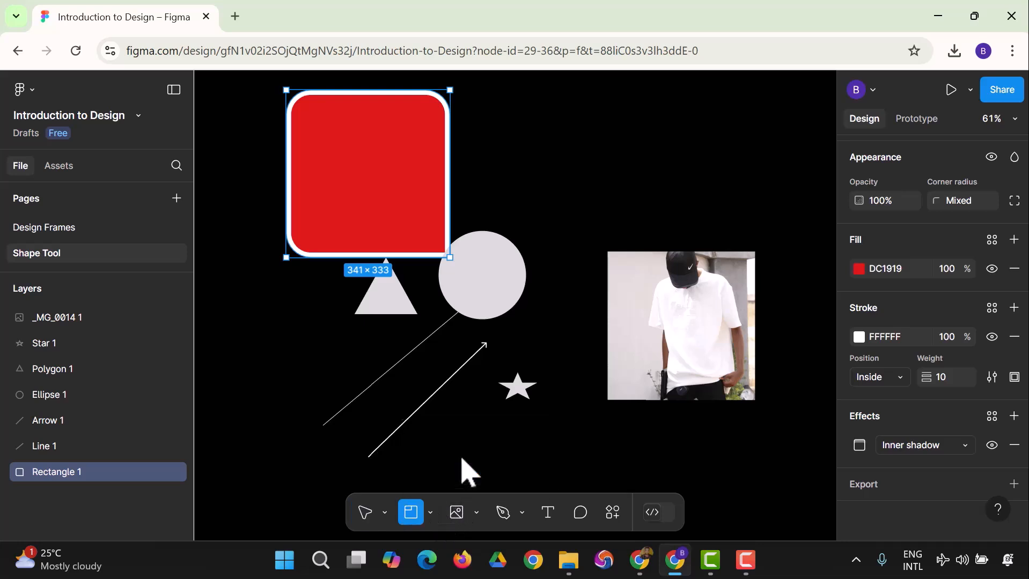
pyautogui.moveTo(244, 79); pyautogui.dragTo(757, 492)
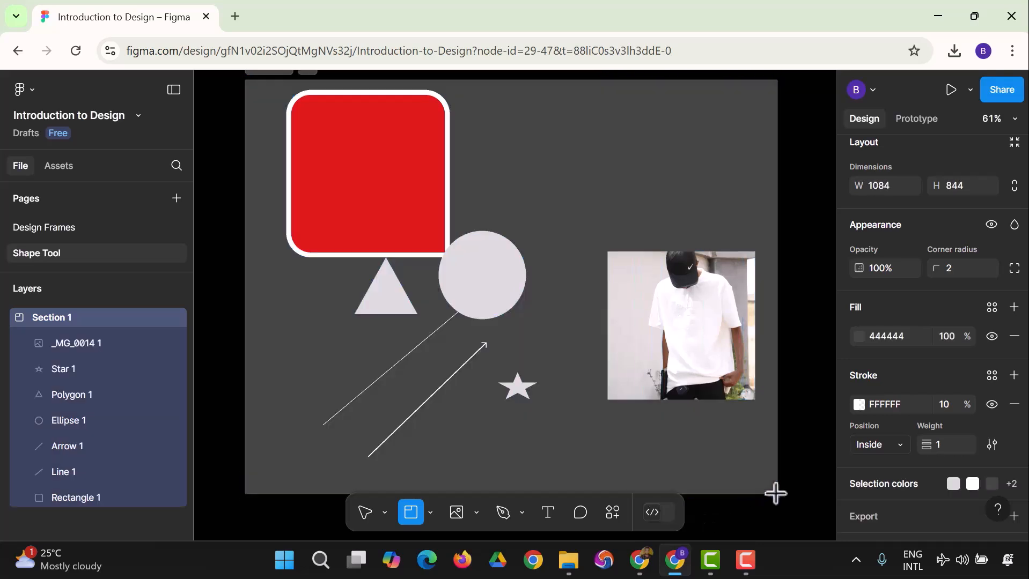
# Step: Change the section's background colour to a light dusty pink
pyautogui.click(570, 191)
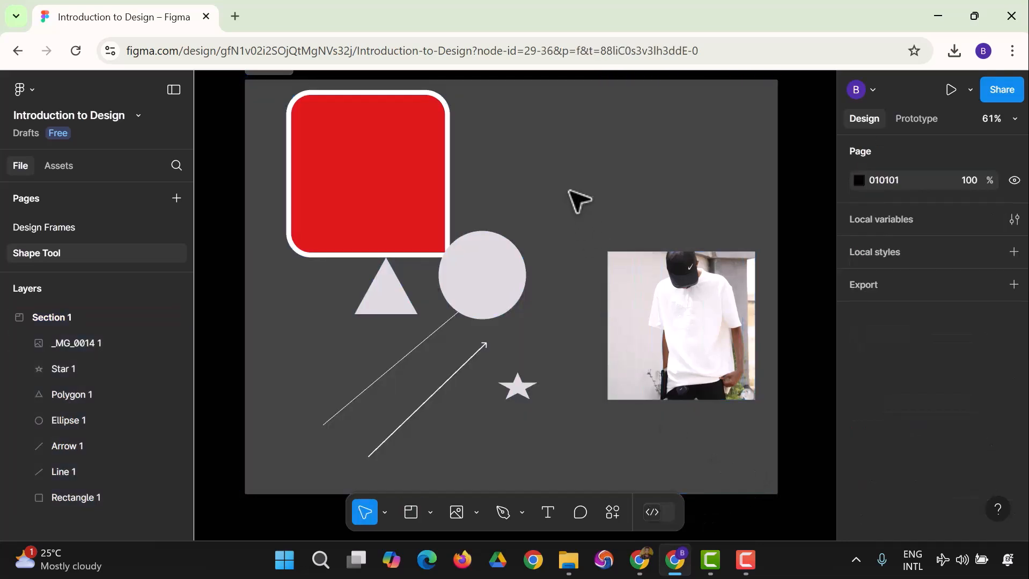
pyautogui.click(709, 176)
pyautogui.scroll(-4, 893, 301)
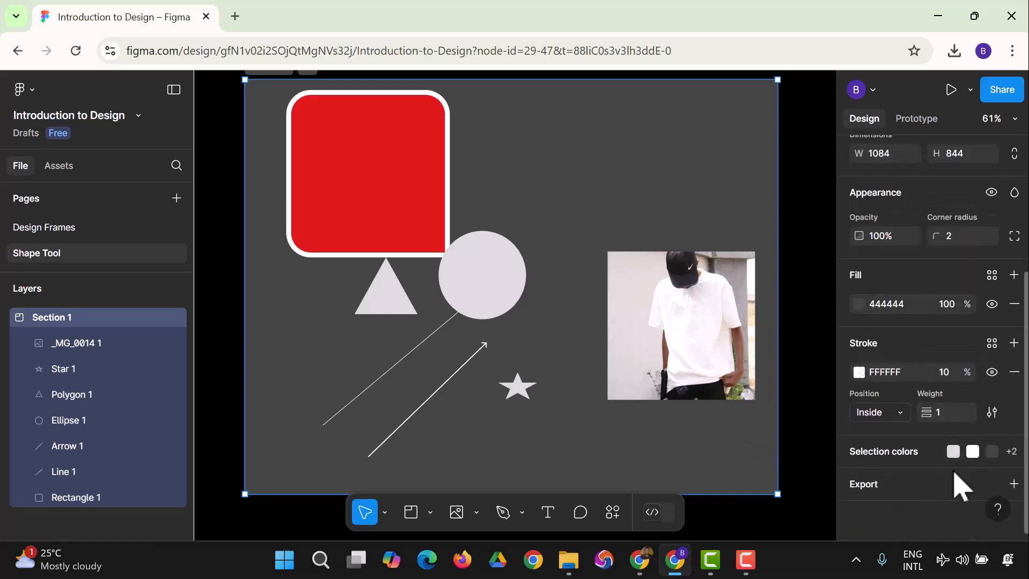
pyautogui.click(992, 455)
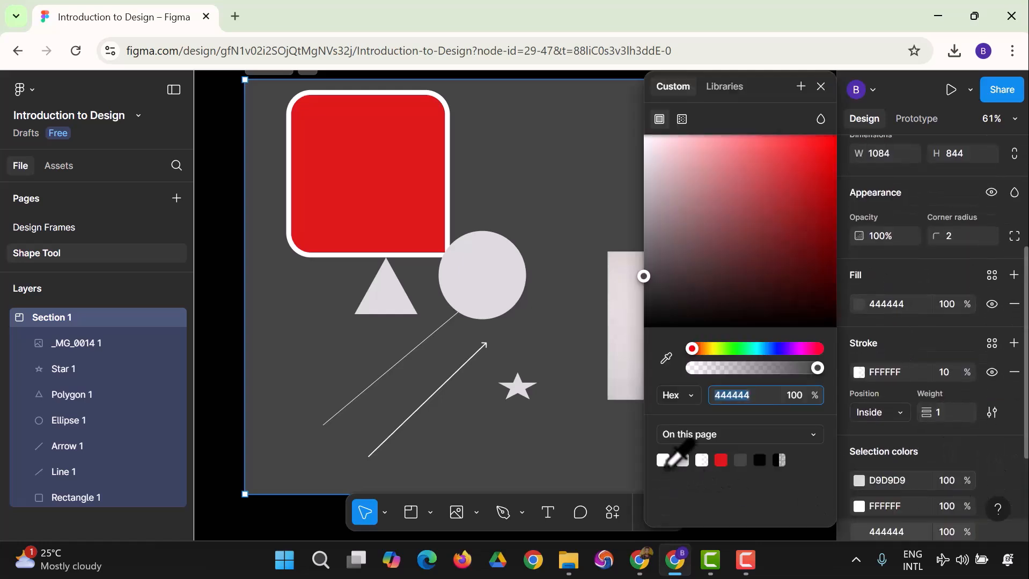
pyautogui.moveTo(740, 296); pyautogui.dragTo(676, 210)
pyautogui.click(540, 200)
# Step: Separate the shapes below the rectangle by moving the circle close to the photo and the triangle down and left
pyautogui.click(416, 216)
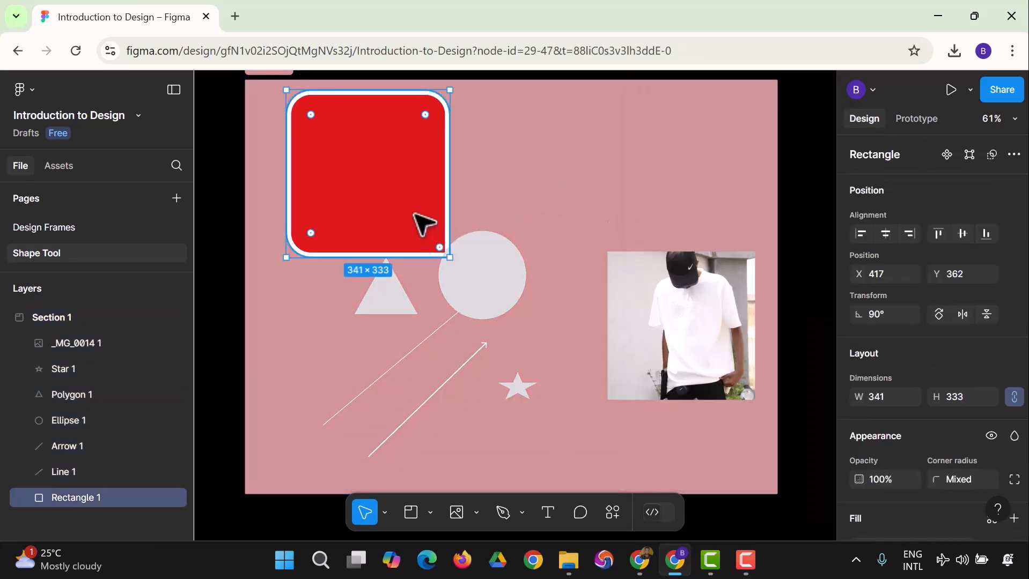
pyautogui.scroll(-5, 938, 327)
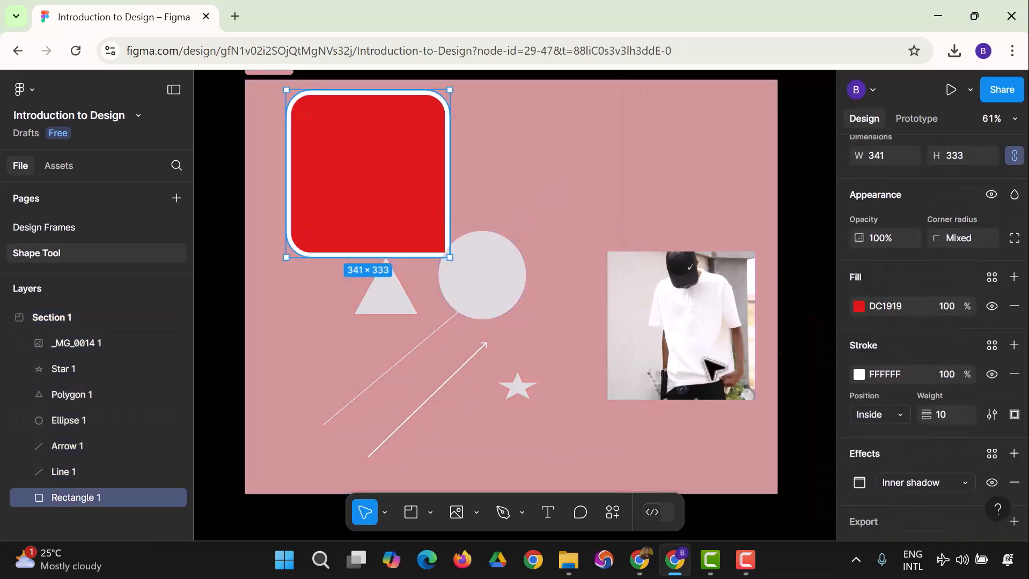
pyautogui.moveTo(507, 295); pyautogui.dragTo(579, 331)
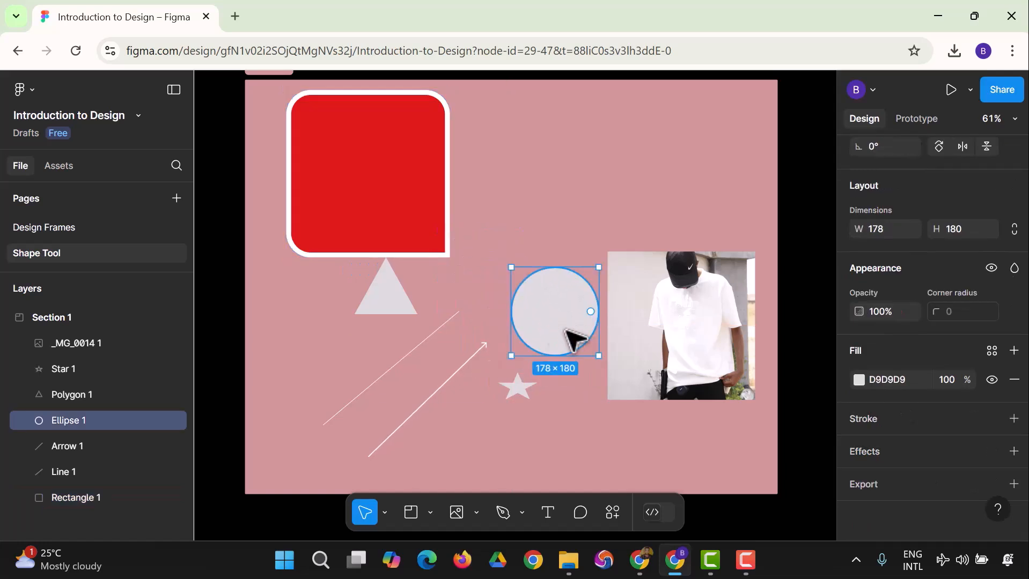
pyautogui.moveTo(414, 316); pyautogui.dragTo(349, 363)
# Step: Add a drop shadow effect to the triangle, try Layer blur, return to Drop shadow and open its settings
pyautogui.scroll(-1, 937, 436)
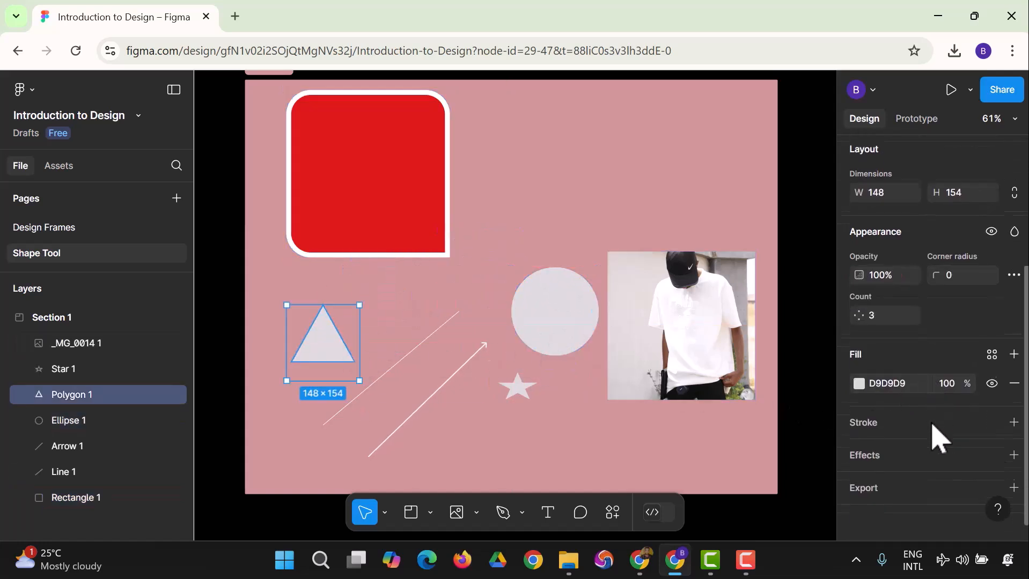
pyautogui.click(1013, 452)
pyautogui.scroll(-1, 834, 416)
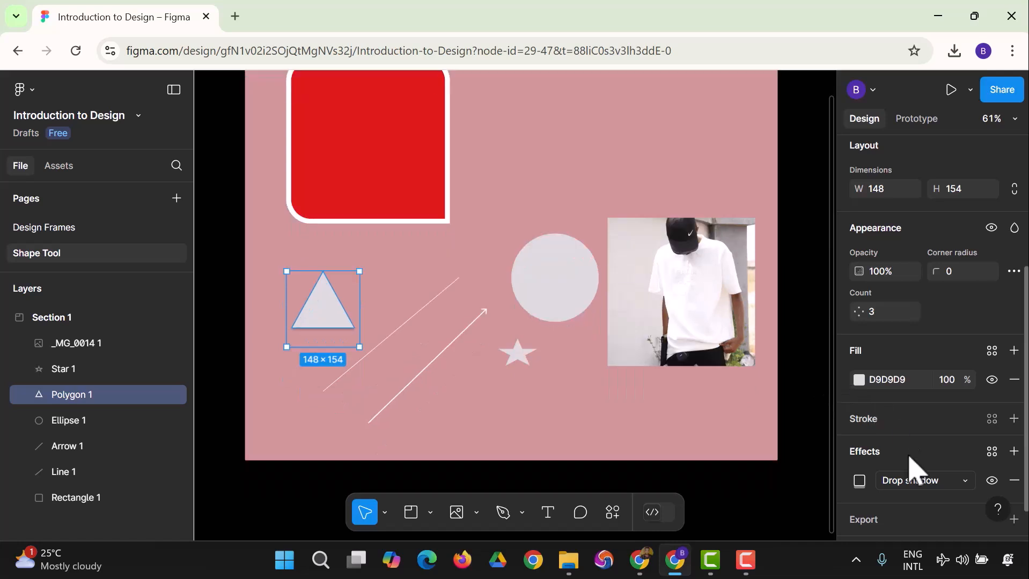
pyautogui.click(921, 486)
pyautogui.click(928, 502)
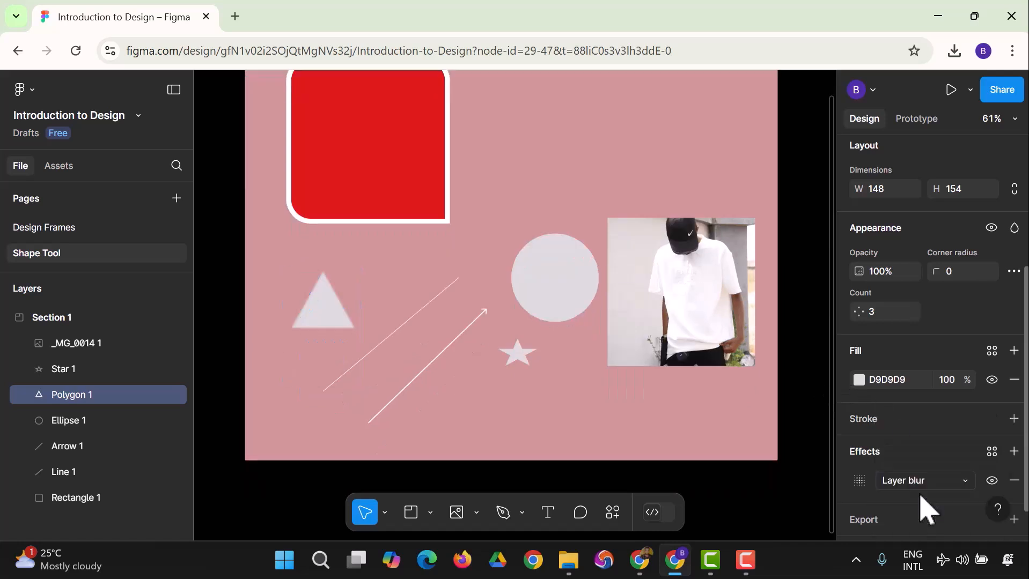
pyautogui.click(926, 487)
pyautogui.click(919, 460)
pyautogui.scroll(-1, 901, 413)
pyautogui.click(860, 448)
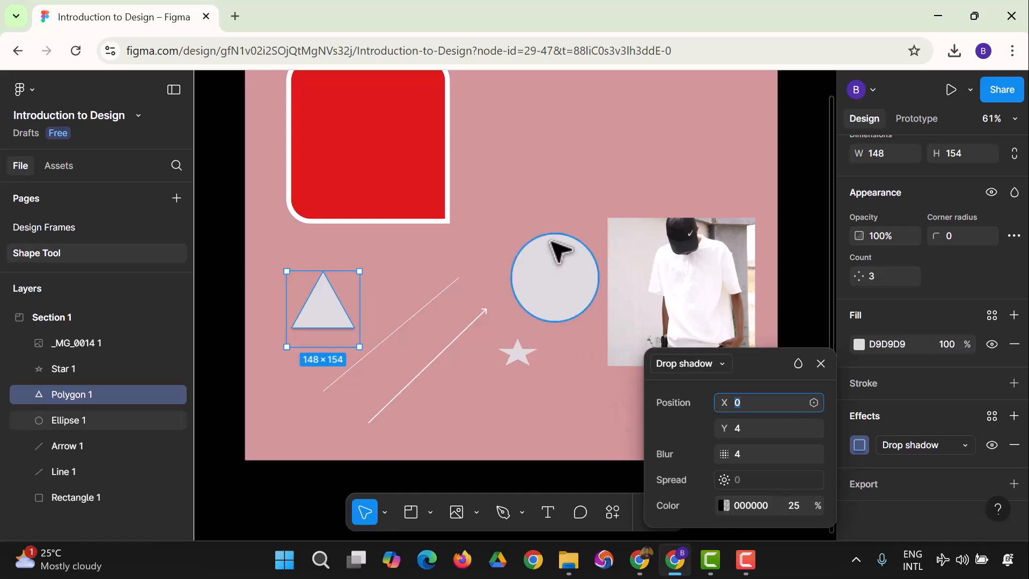
pyautogui.click(403, 285)
pyautogui.click(315, 331)
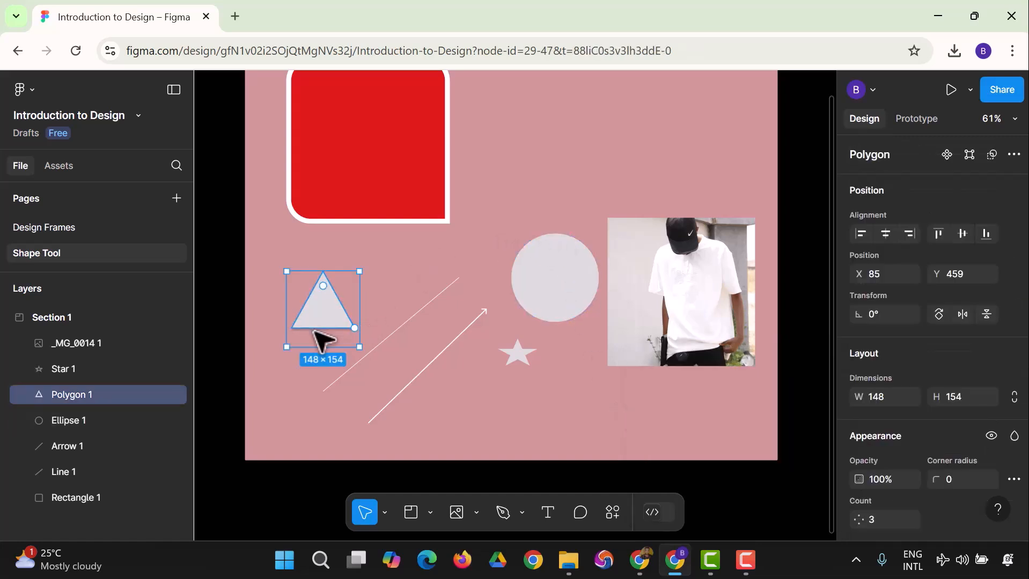
# Step: Change the red rectangle's effect to Drop shadow and set its spread to 5
pyautogui.click(411, 183)
pyautogui.scroll(-1, 765, 400)
pyautogui.scroll(-5, 928, 440)
pyautogui.click(929, 459)
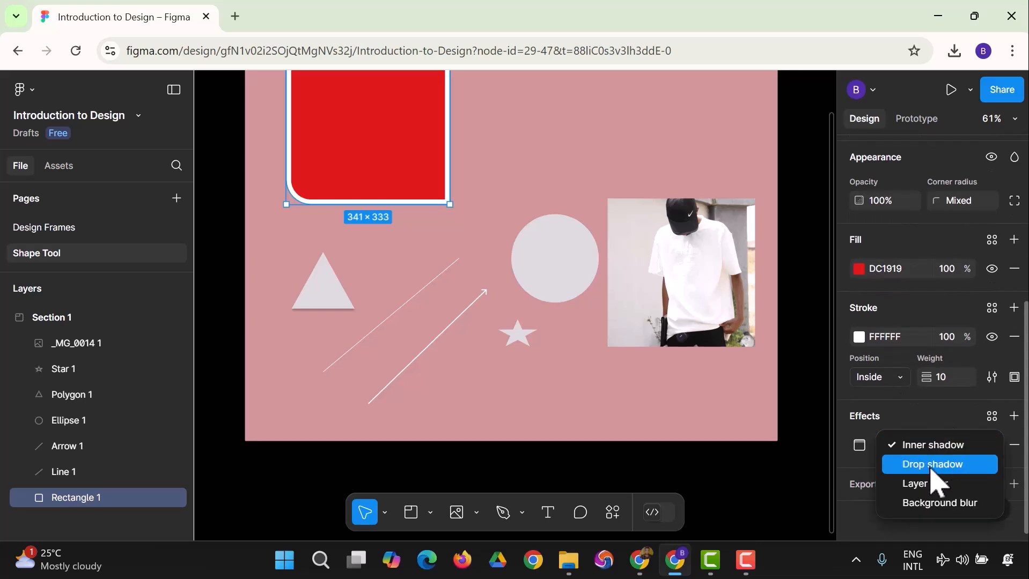
pyautogui.click(931, 466)
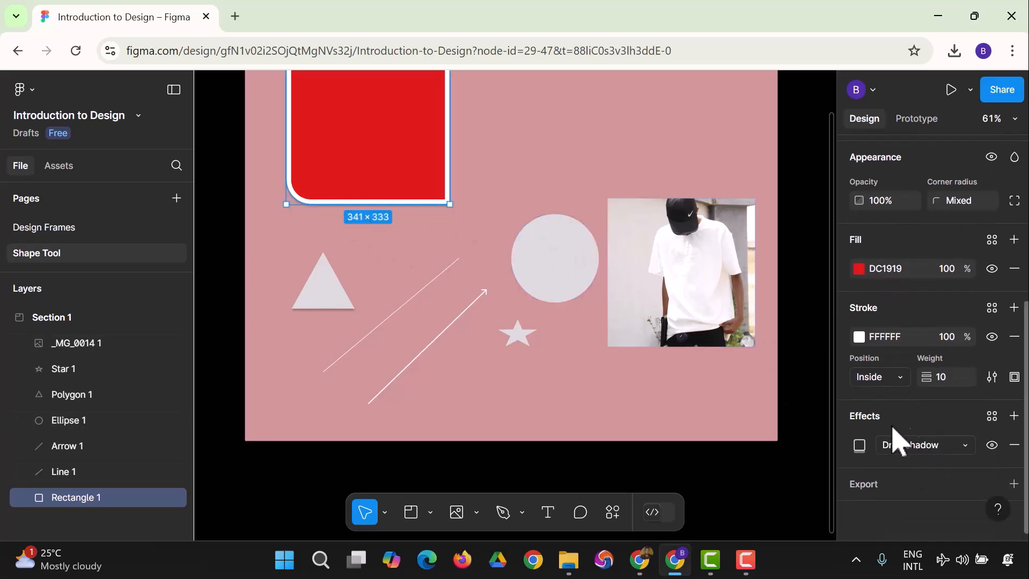
pyautogui.click(862, 446)
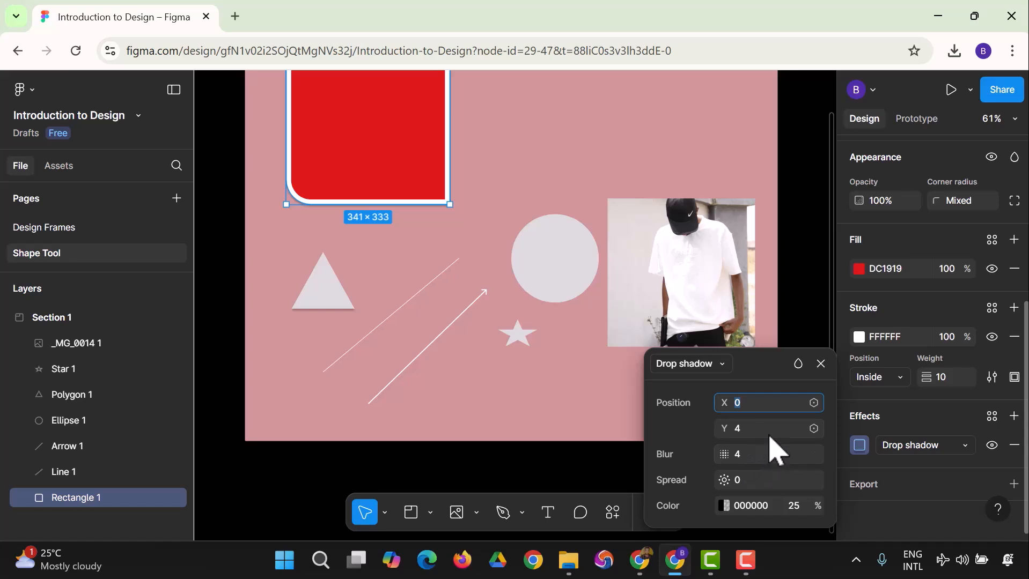
pyautogui.click(760, 483)
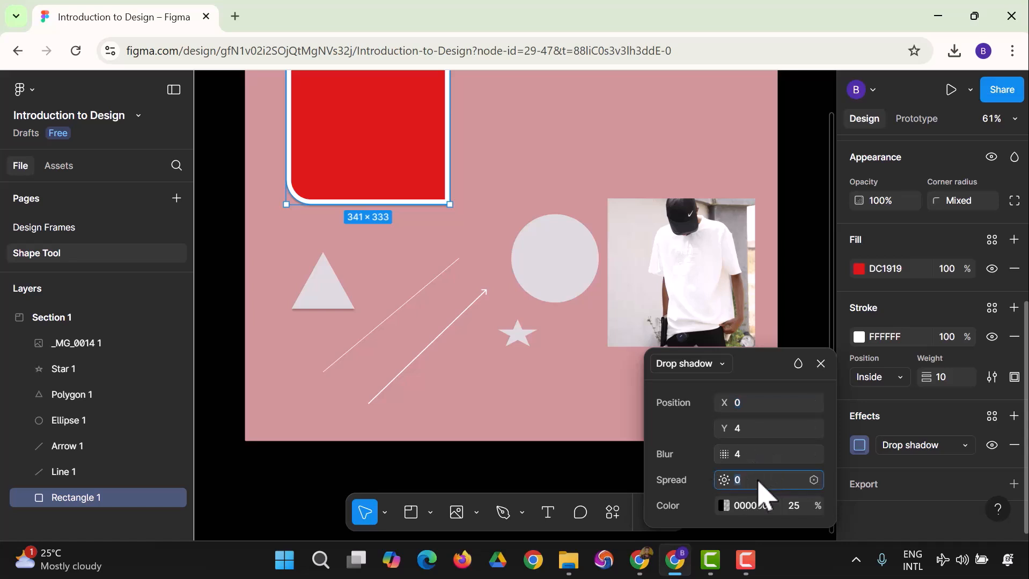
pyautogui.write('5')
pyautogui.press('Return')
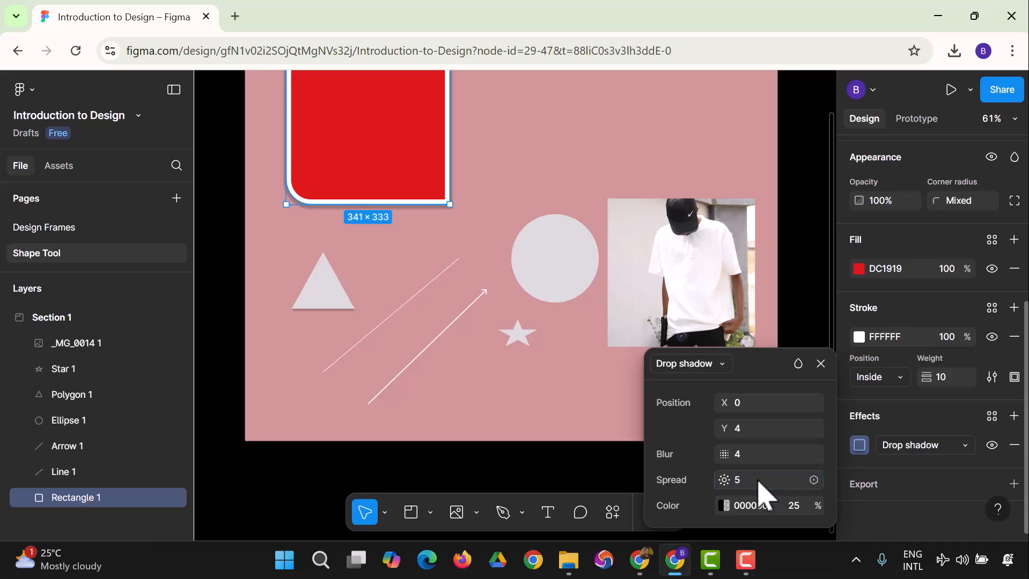
pyautogui.click(313, 225)
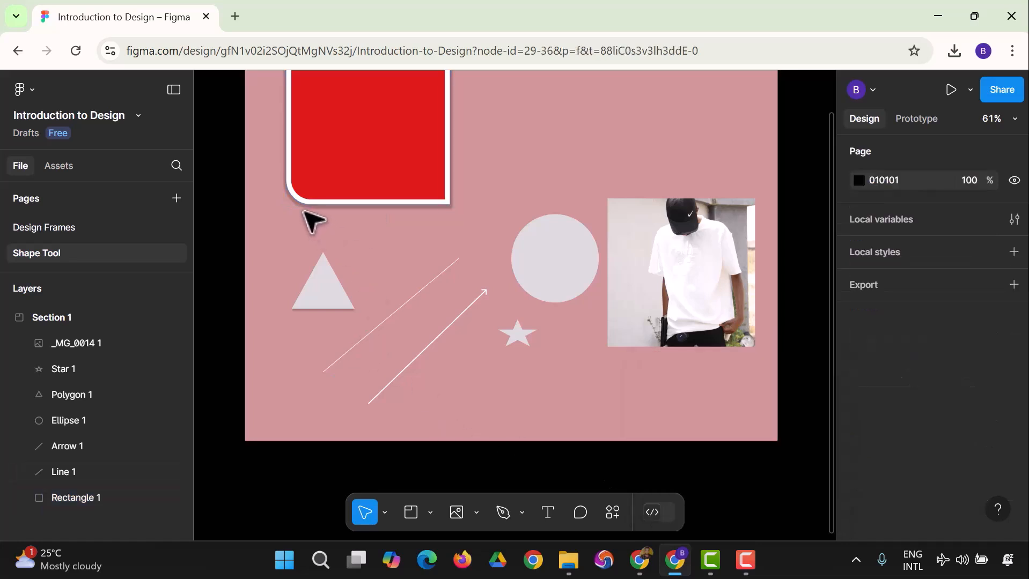
# Step: Add a 1x PNG export setting to the red rectangle and expand the export preview
pyautogui.click(373, 123)
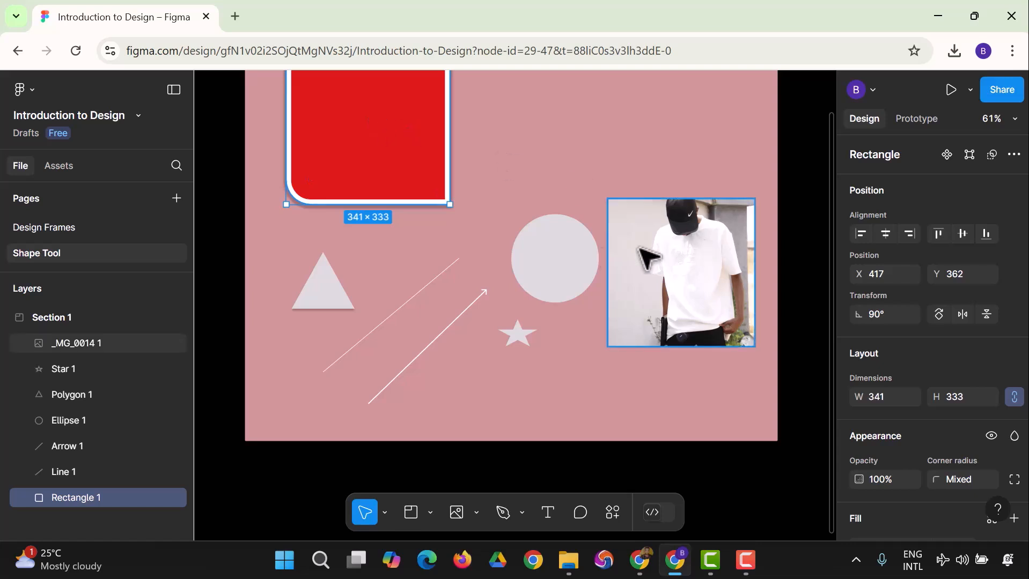
pyautogui.scroll(-5, 914, 341)
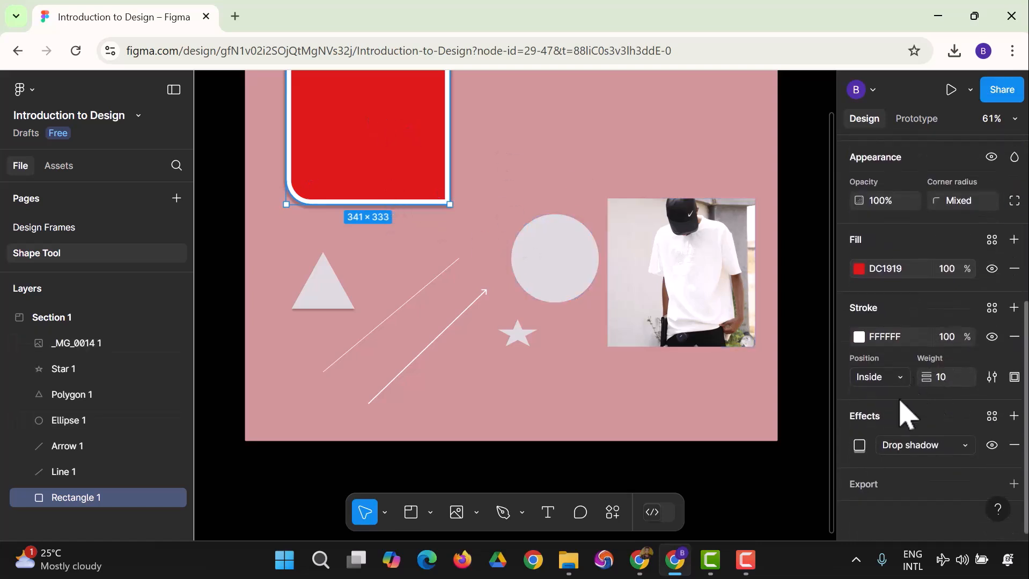
pyautogui.click(1014, 484)
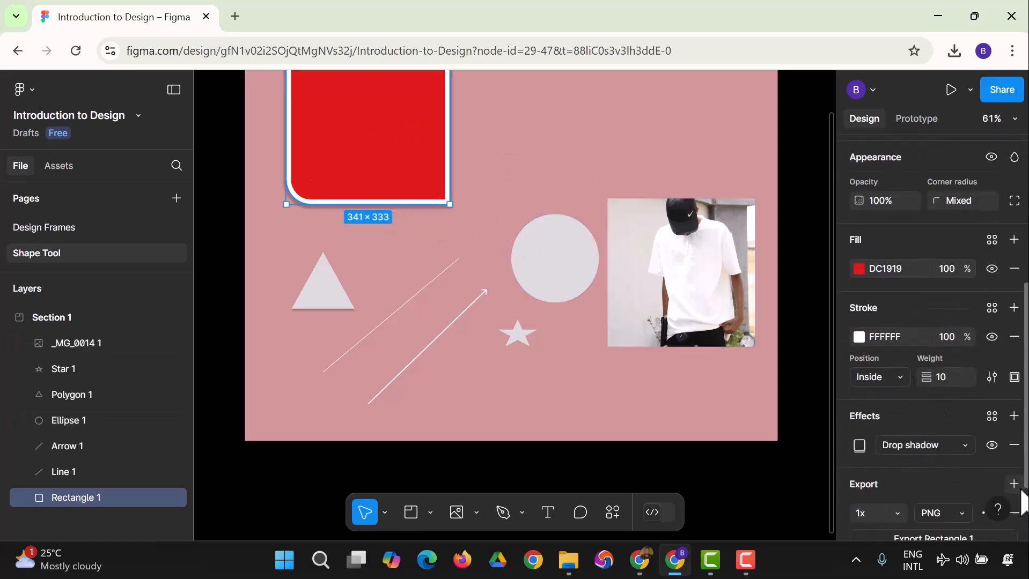
pyautogui.scroll(-1, 922, 434)
pyautogui.scroll(-2, 934, 457)
pyautogui.click(895, 478)
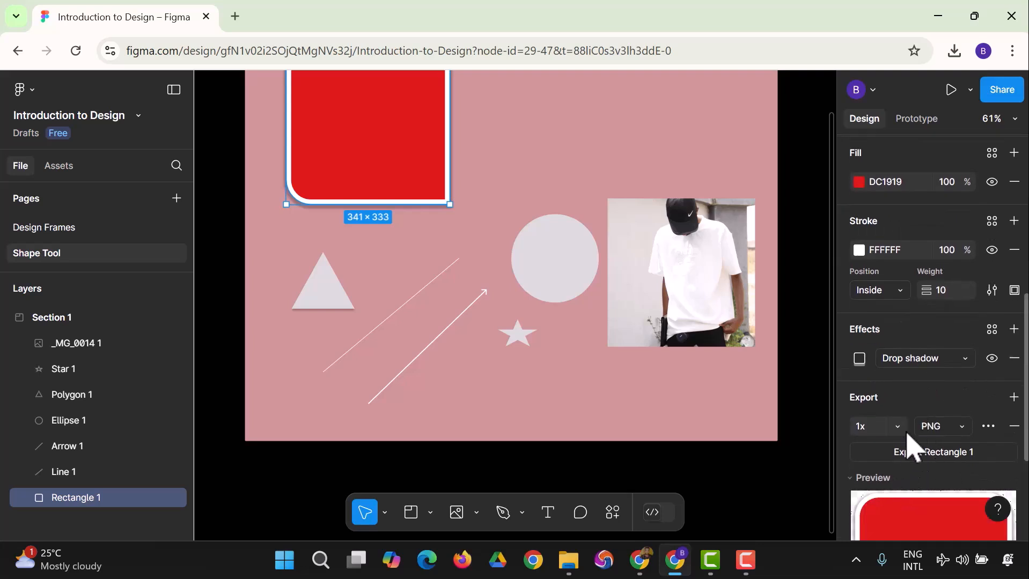
pyautogui.scroll(-4, 919, 433)
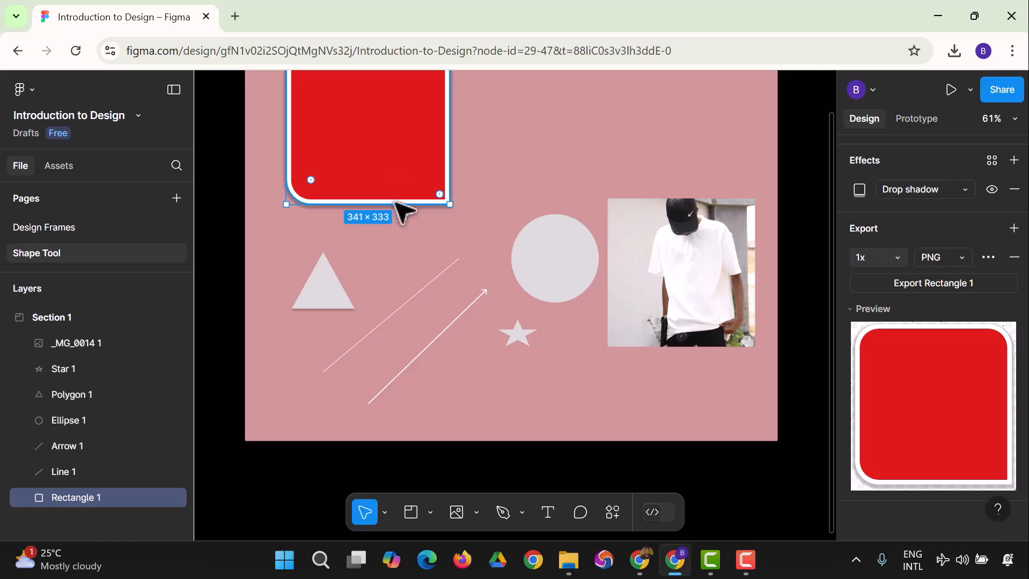
pyautogui.scroll(2, 408, 214)
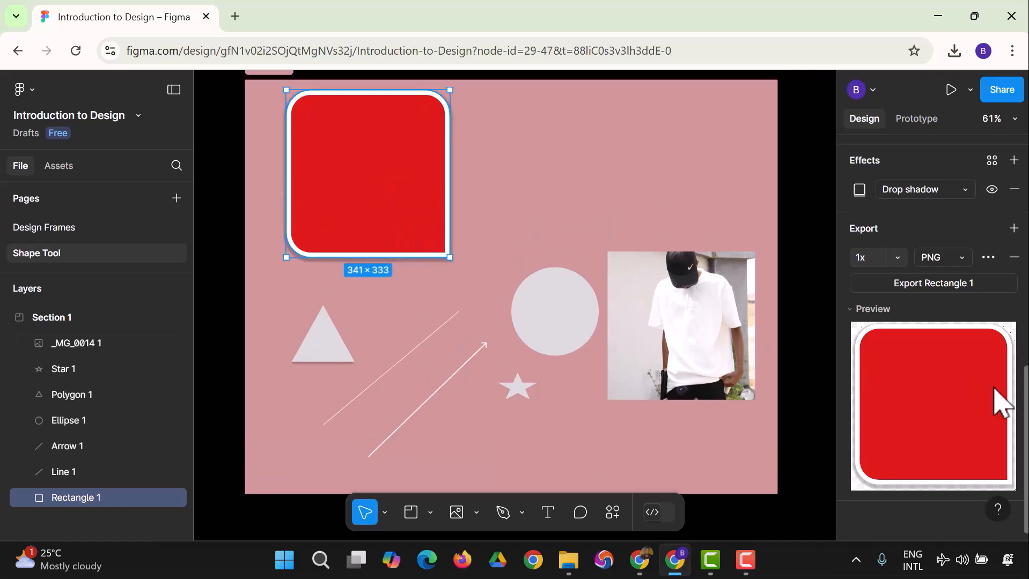
pyautogui.click(745, 195)
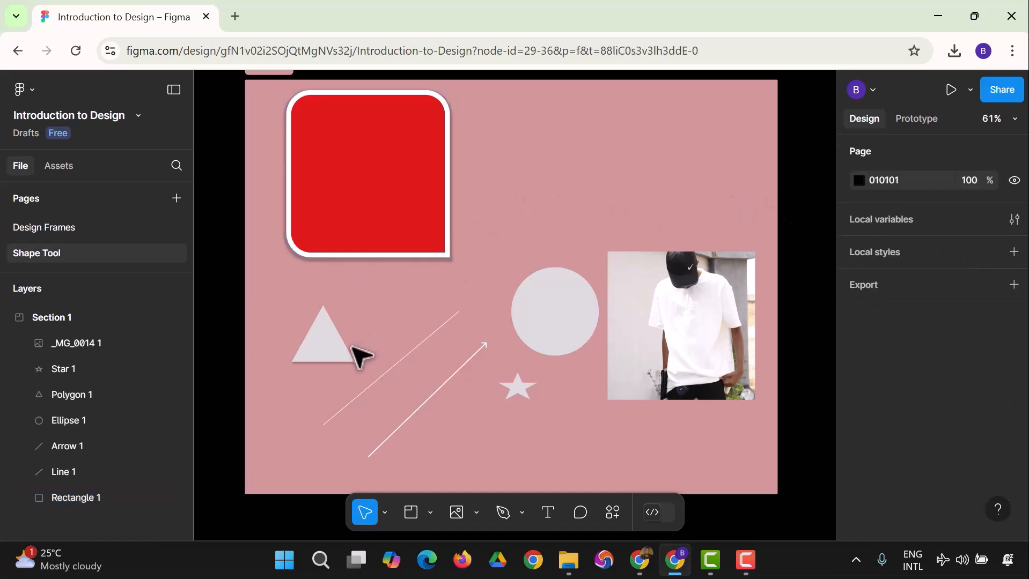
# Step: Try the horizontal and vertical alignments on the triangle in turn, ending with it aligned right and bottom in the section
pyautogui.click(346, 352)
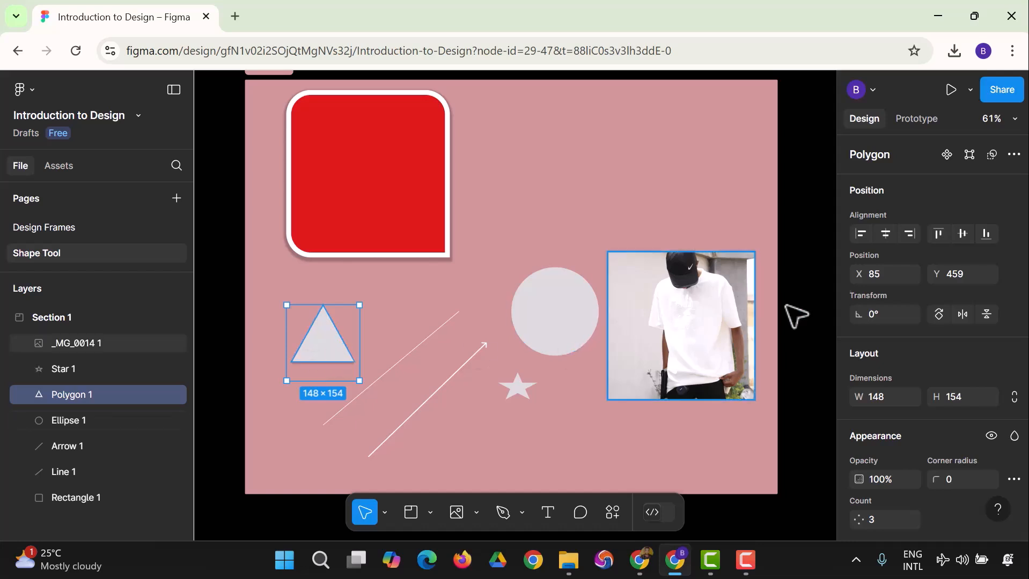
pyautogui.click(862, 236)
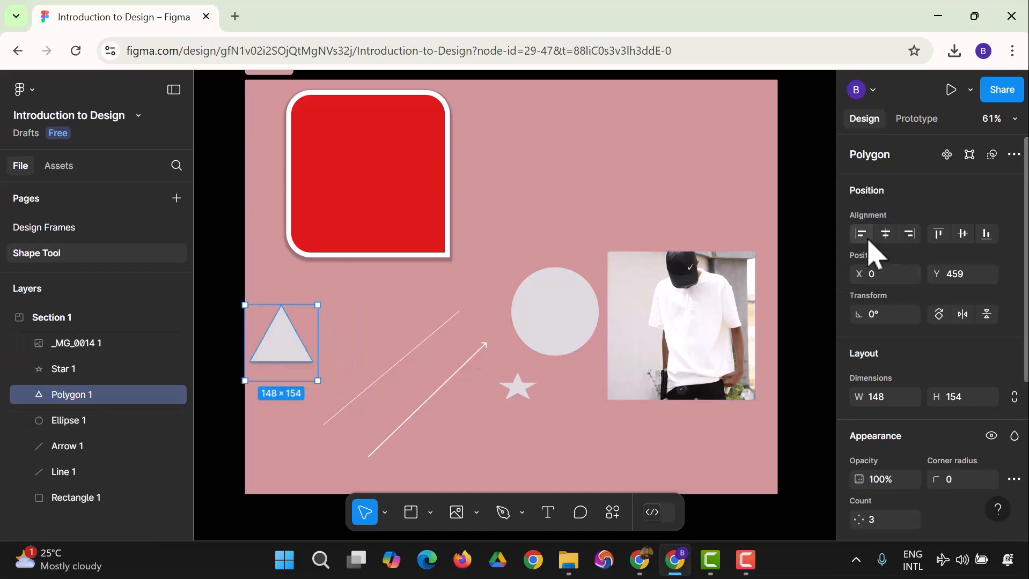
pyautogui.click(886, 236)
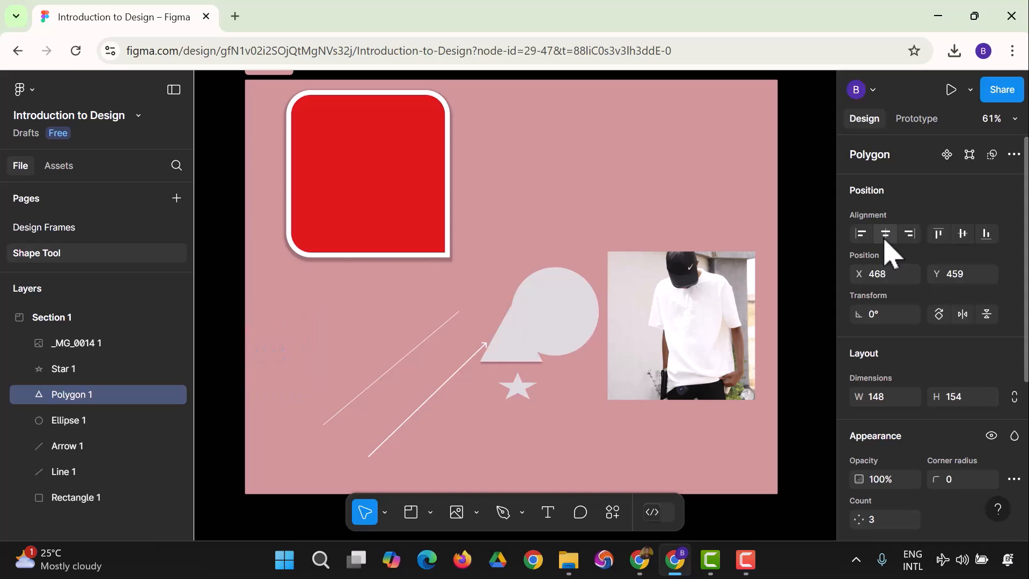
pyautogui.click(909, 235)
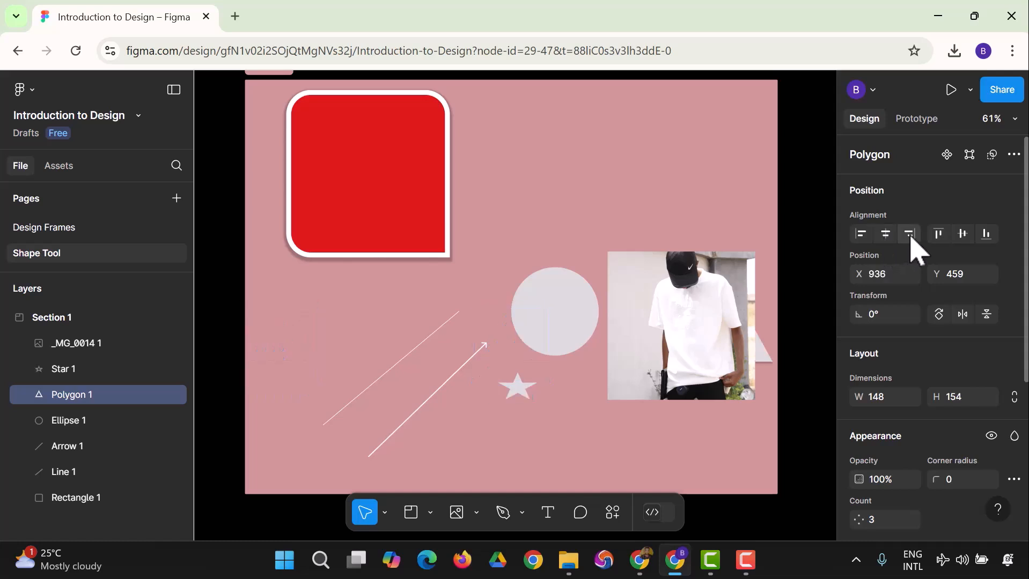
pyautogui.click(940, 237)
pyautogui.click(964, 236)
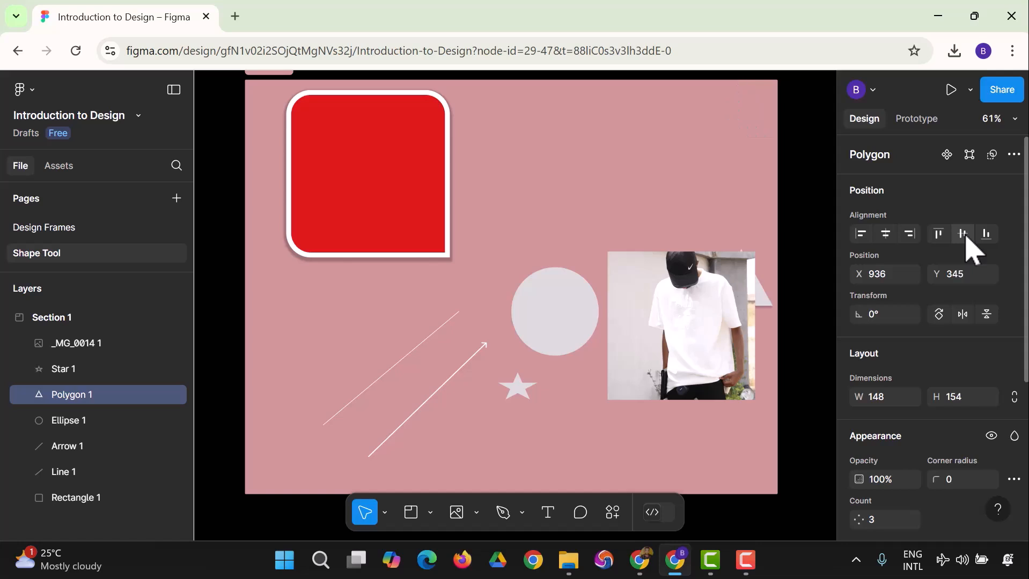
pyautogui.click(987, 236)
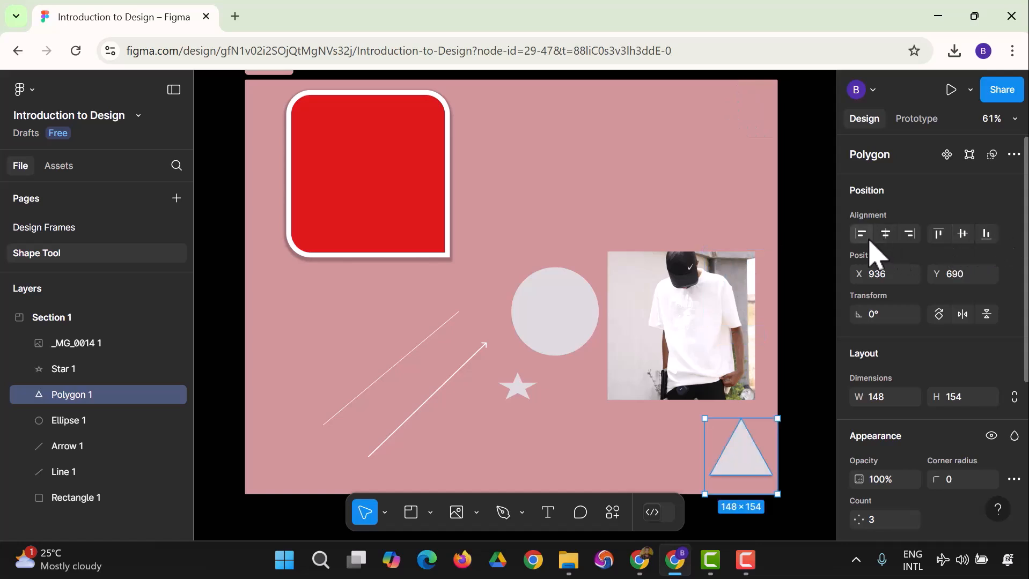
# Step: Align the red rectangle to the horizontal centre of the section
pyautogui.click(375, 191)
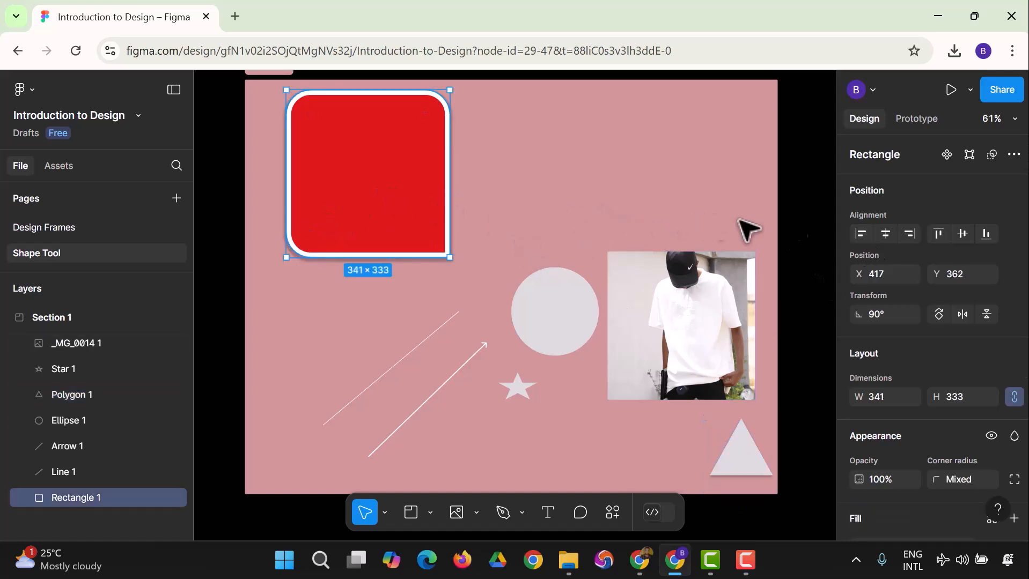
pyautogui.click(886, 234)
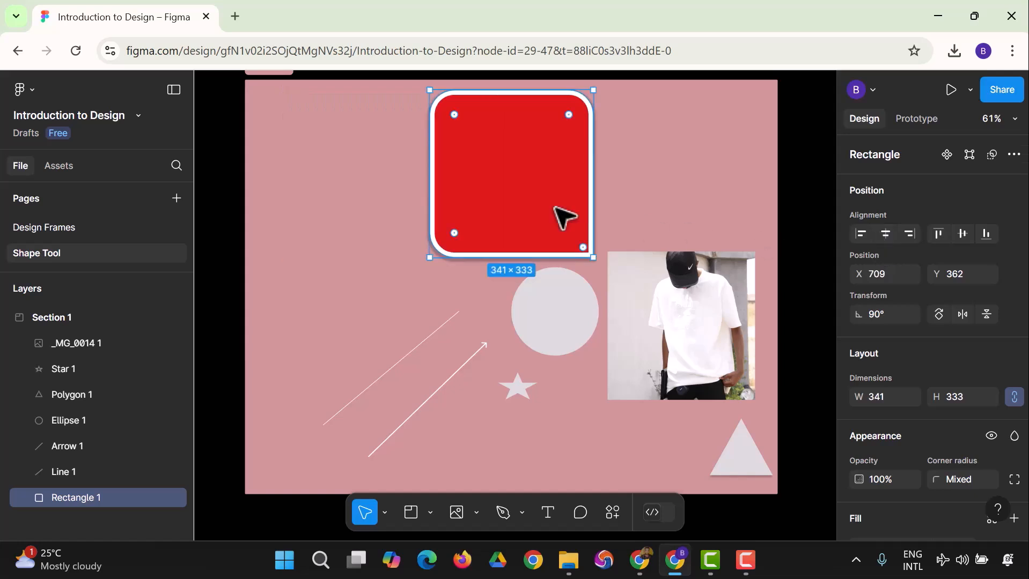
pyautogui.click(751, 445)
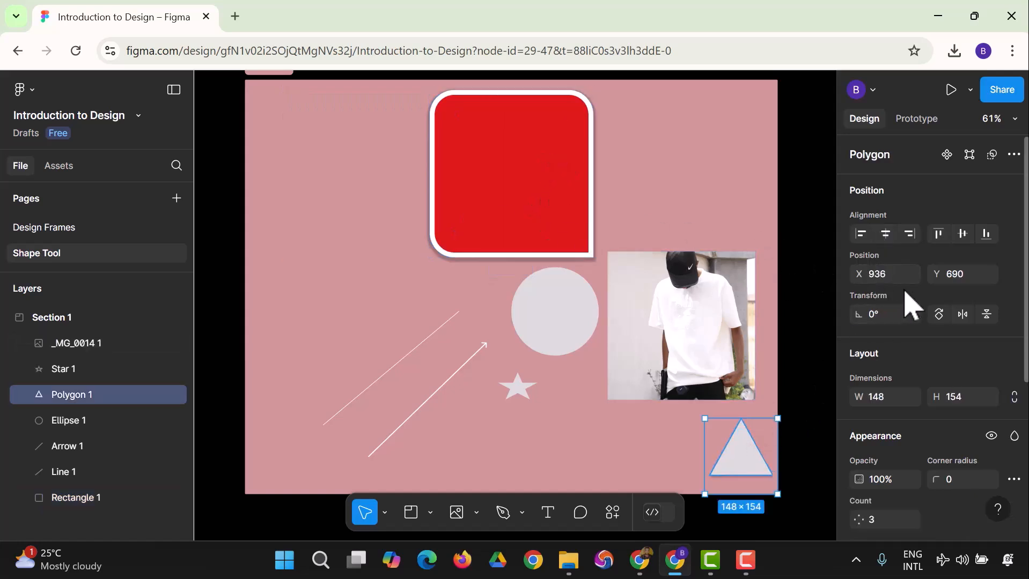
pyautogui.scroll(-3, 916, 361)
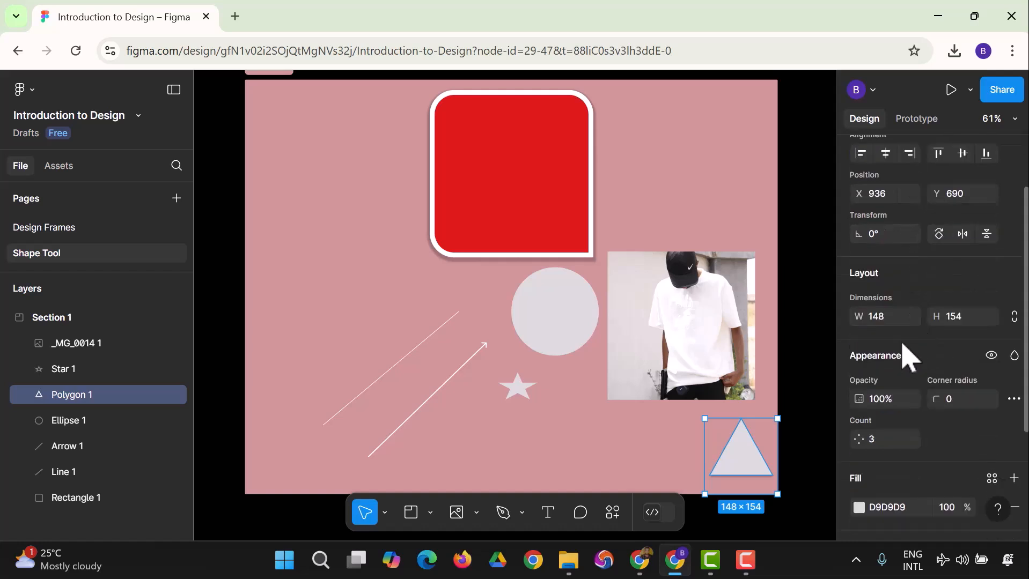
pyautogui.scroll(-5, 913, 361)
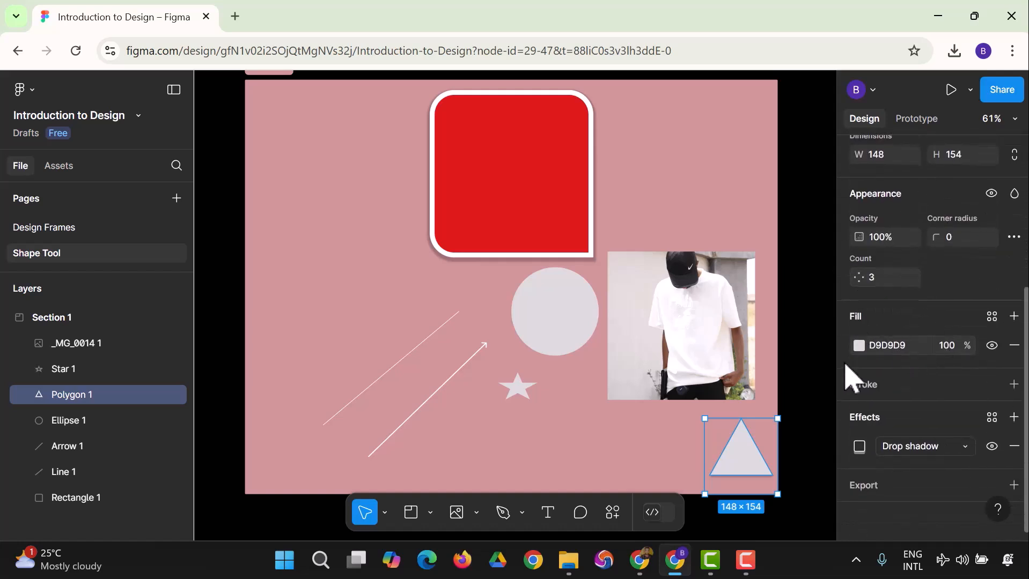
pyautogui.click(644, 335)
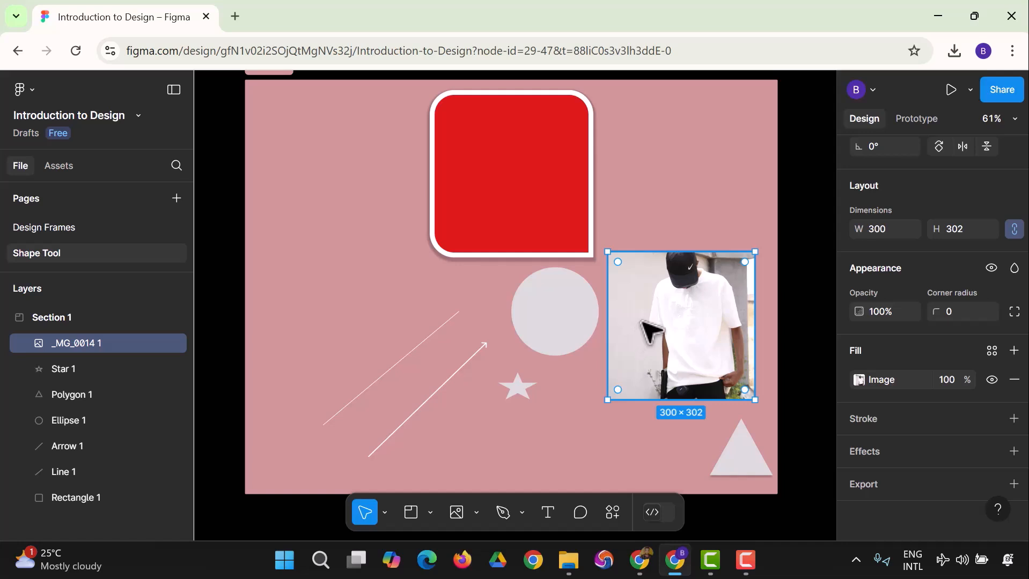
pyautogui.click(590, 319)
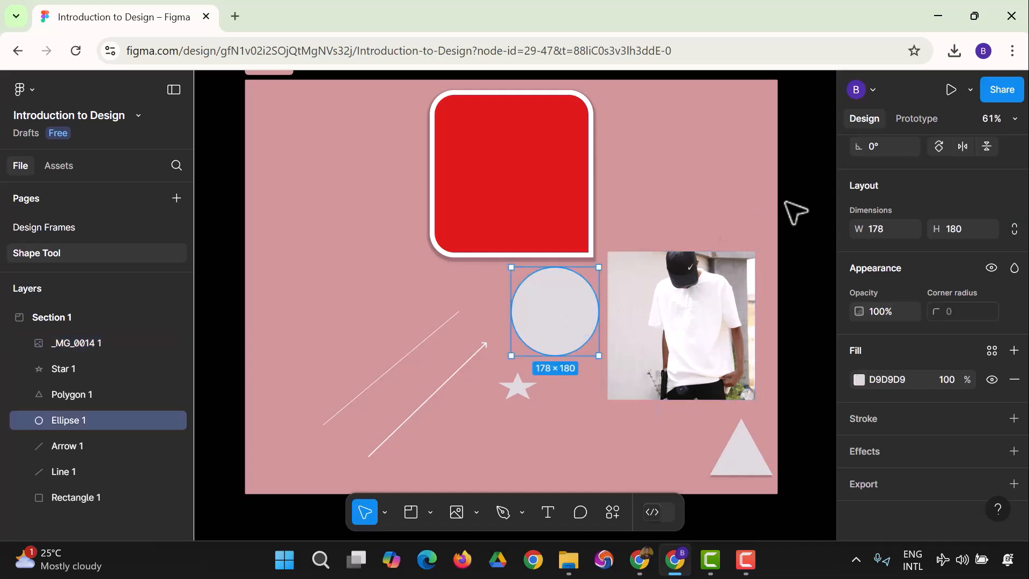